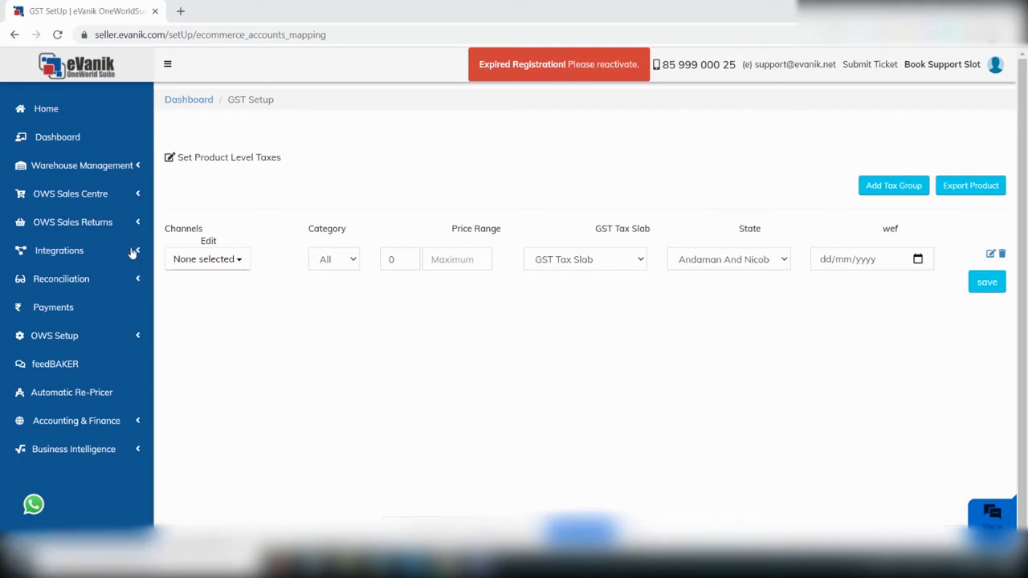
- Open the product list from the Tally ERP9 integration page
click(133, 253)
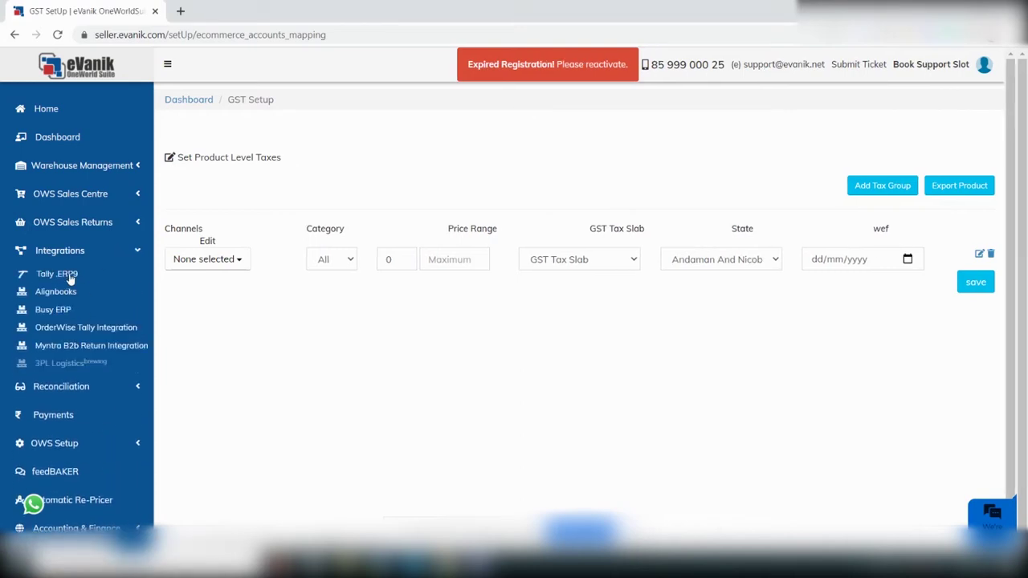
click(70, 275)
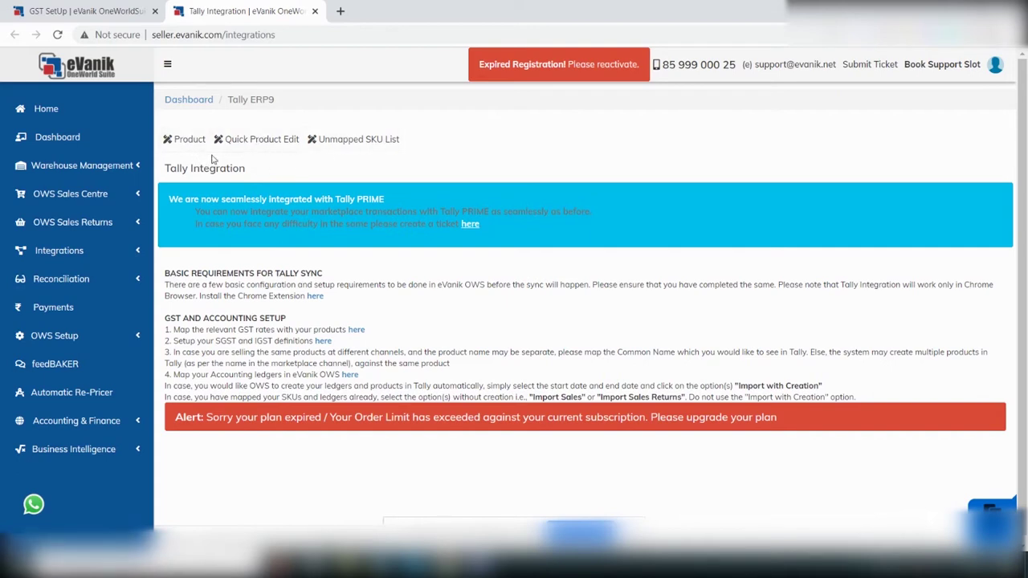
click(188, 140)
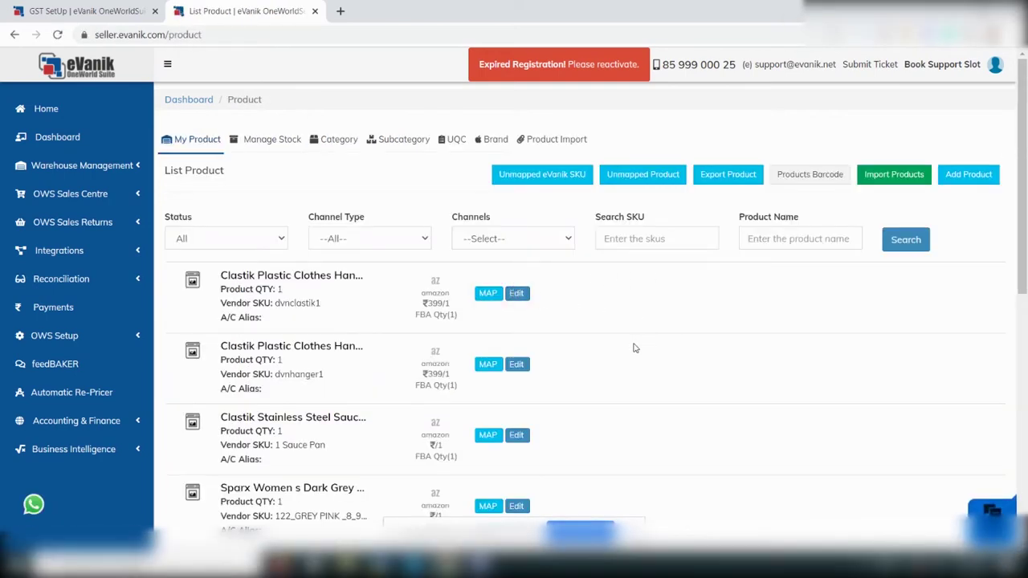
- Export all products to Downloads as 78868_all-allproductsExport.csv and open the file in Excel
scroll(631, 349, down, 5)
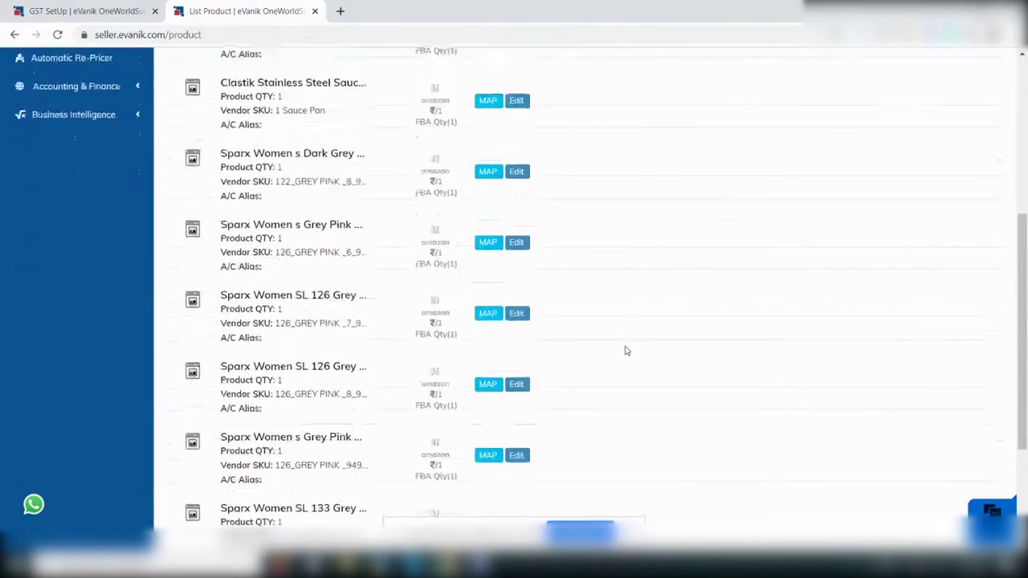
scroll(627, 351, down, 2)
scroll(624, 349, up, 5)
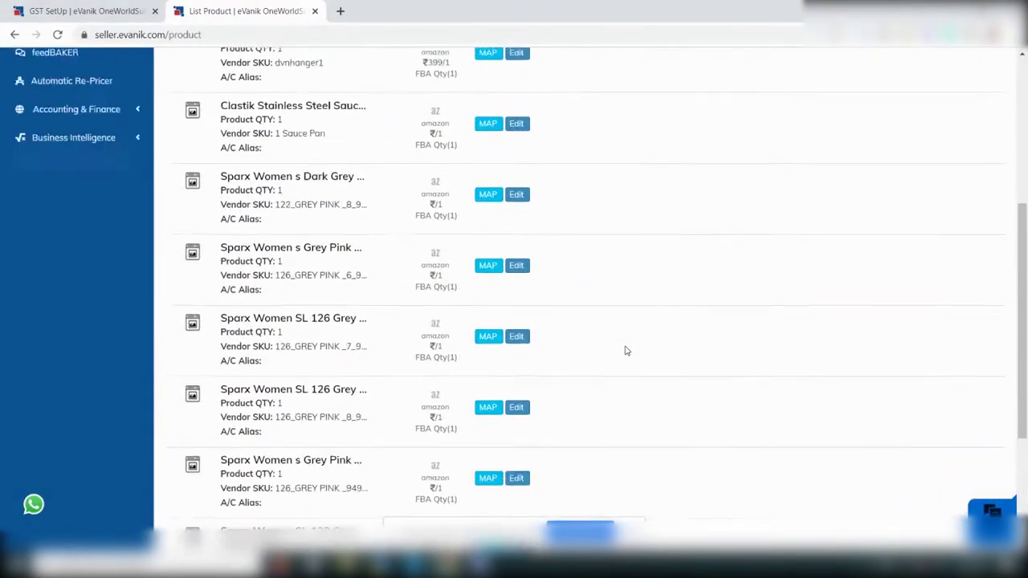
scroll(621, 350, up, 2)
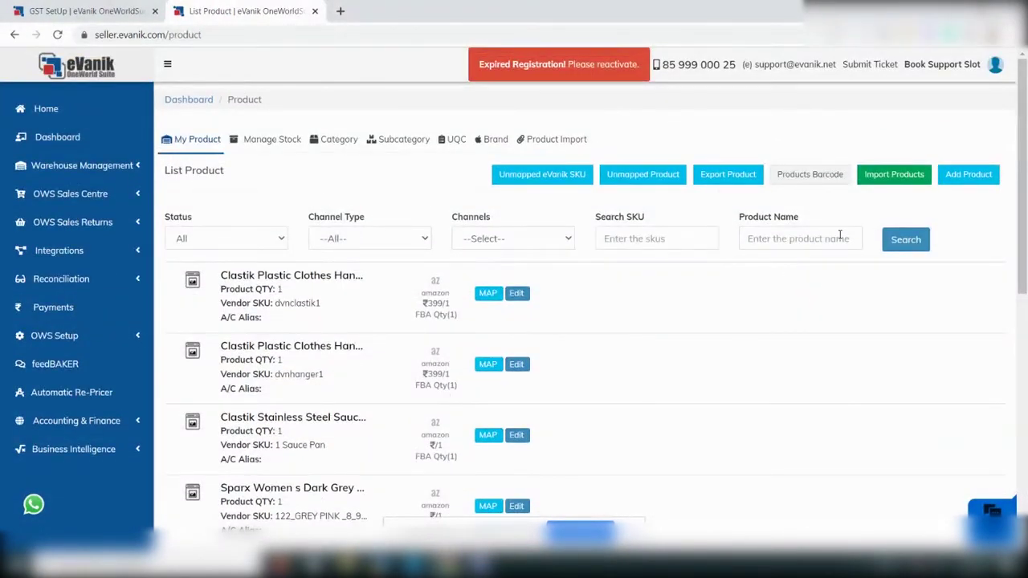
click(731, 179)
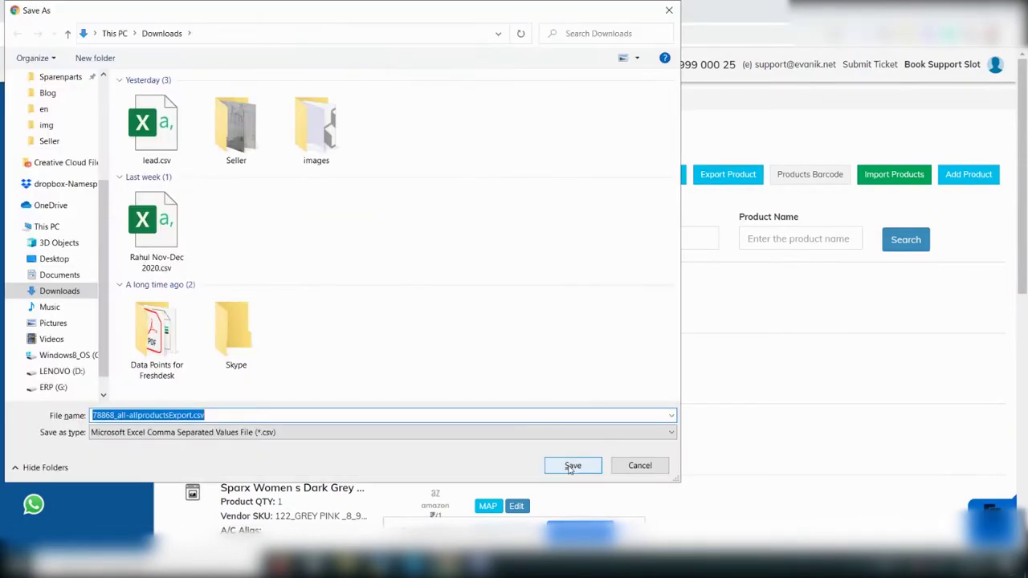
click(572, 466)
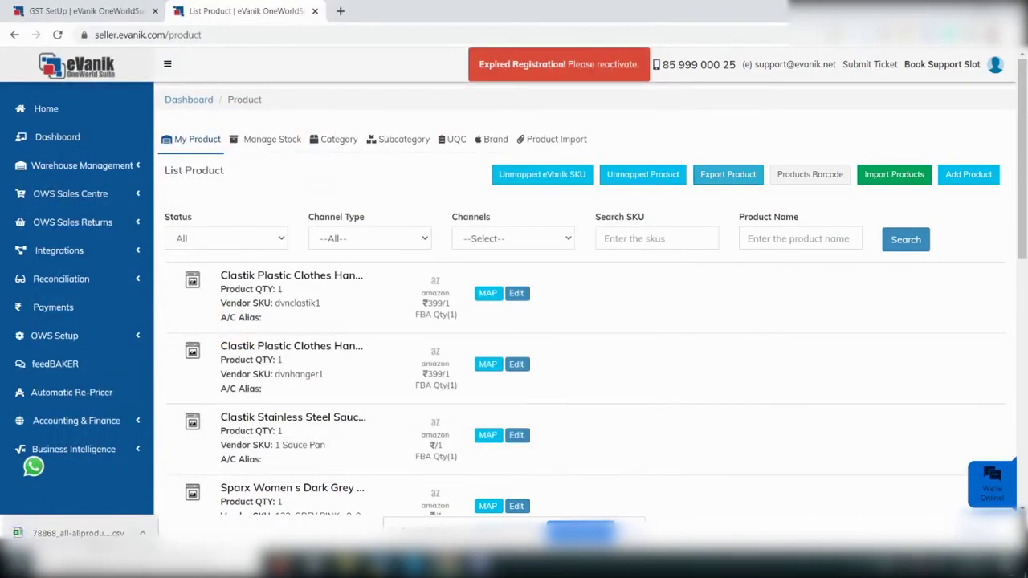
click(78, 533)
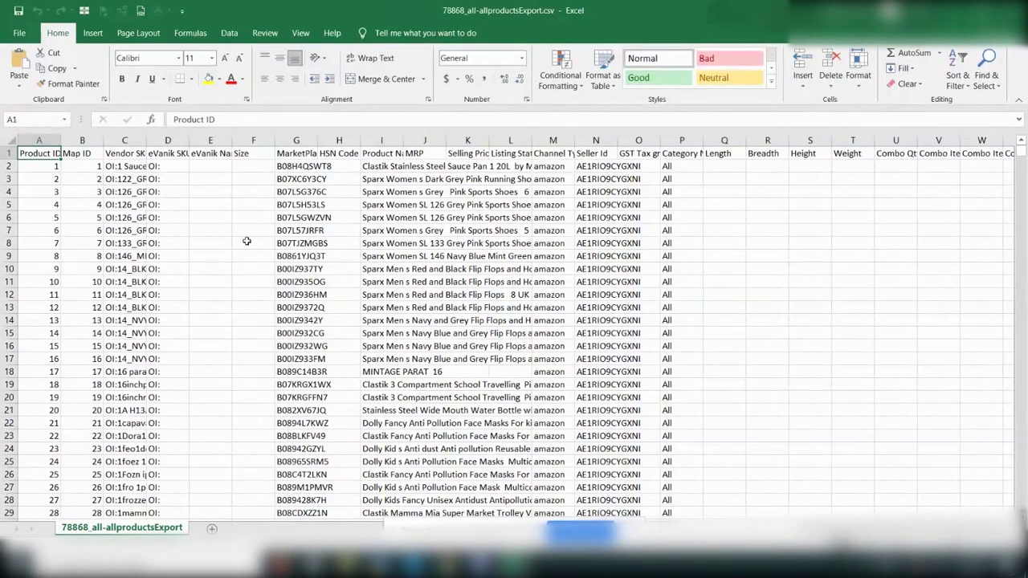
- Wrap the text in the header row and widen the Product Name column
click(5, 152)
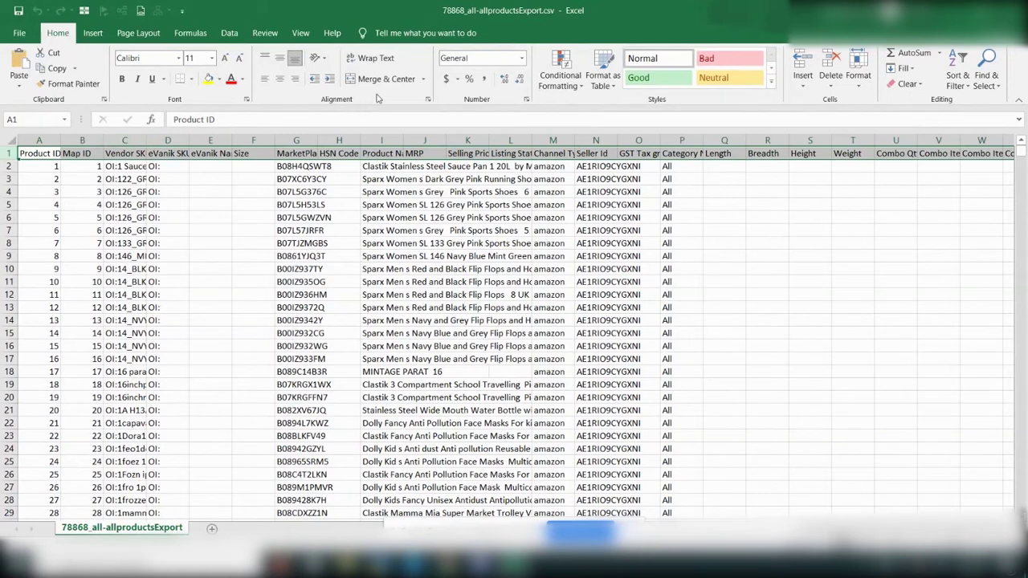
click(376, 58)
click(263, 266)
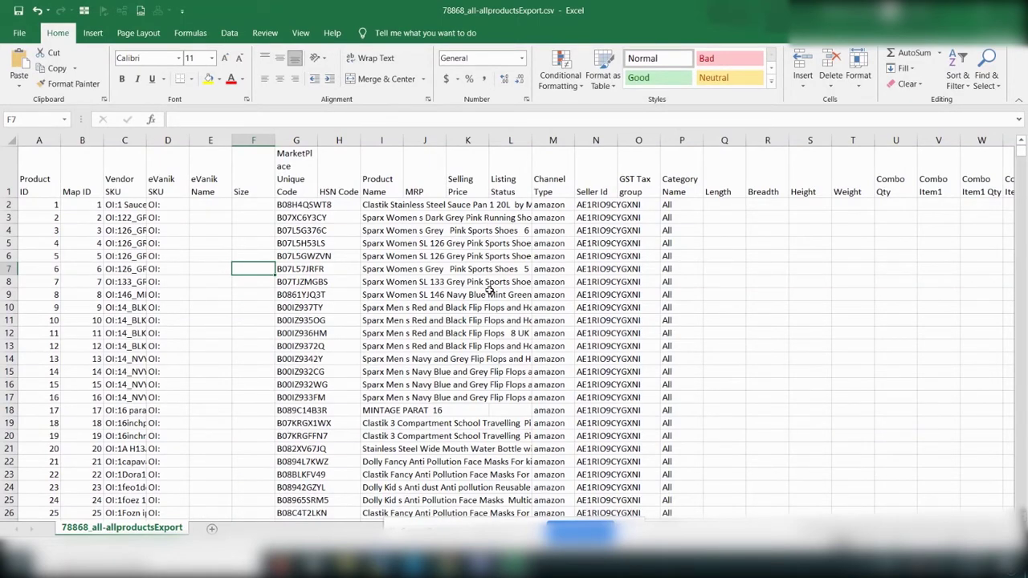
click(168, 139)
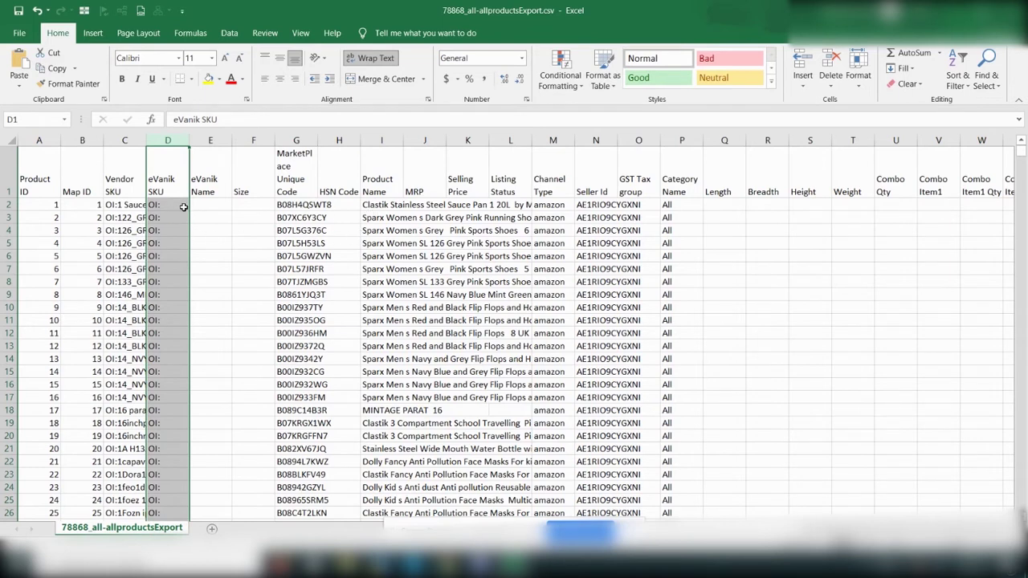
click(182, 207)
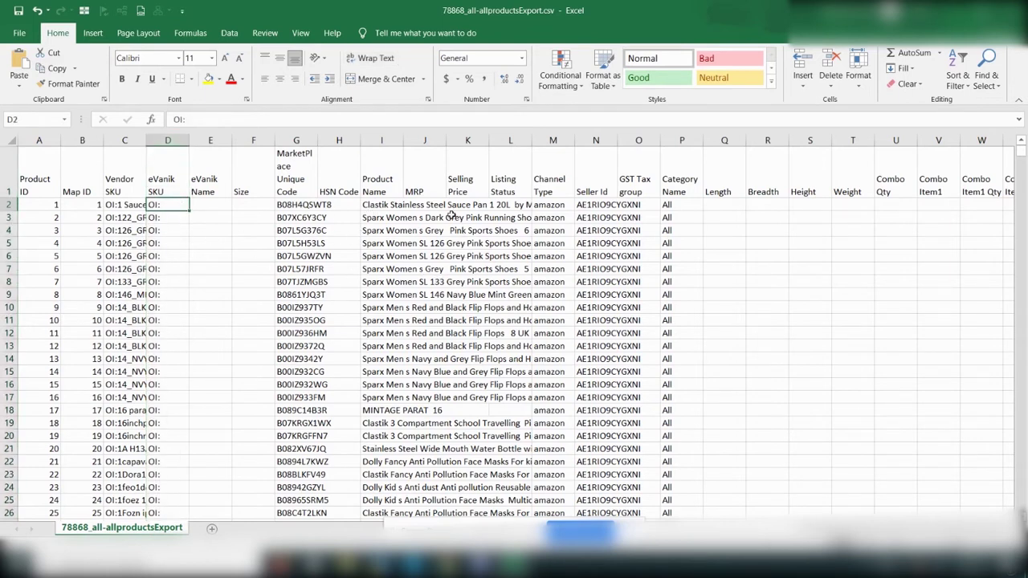
drag(406, 141, 492, 141)
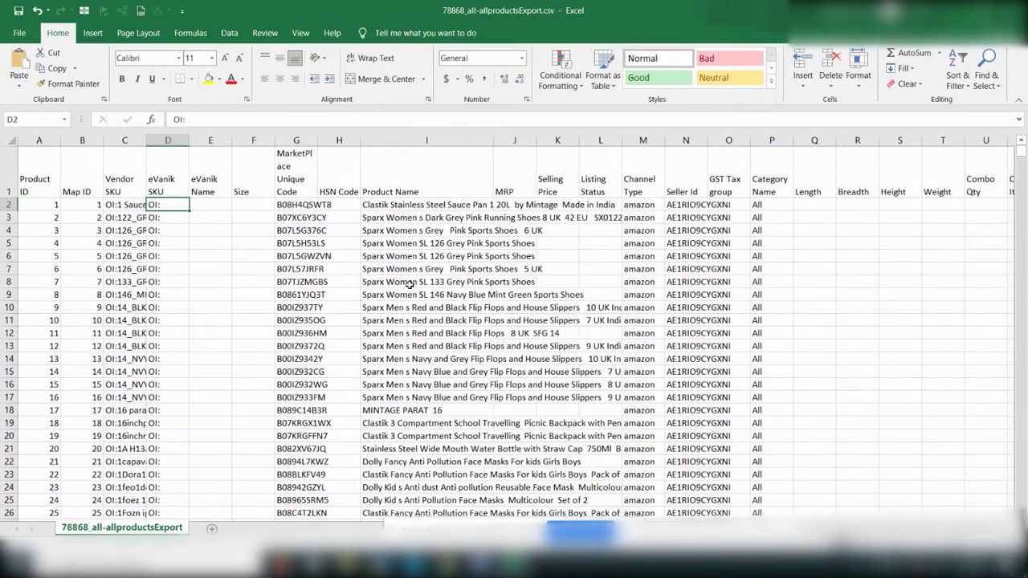
- Filter the sheet to rows whose Product Name contains "Shoe"
click(443, 192)
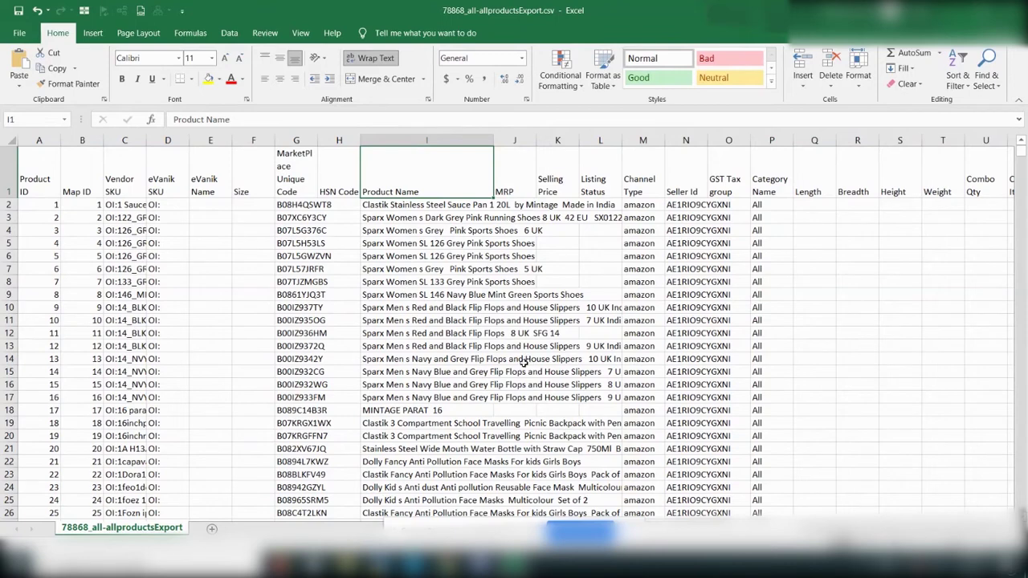
click(958, 80)
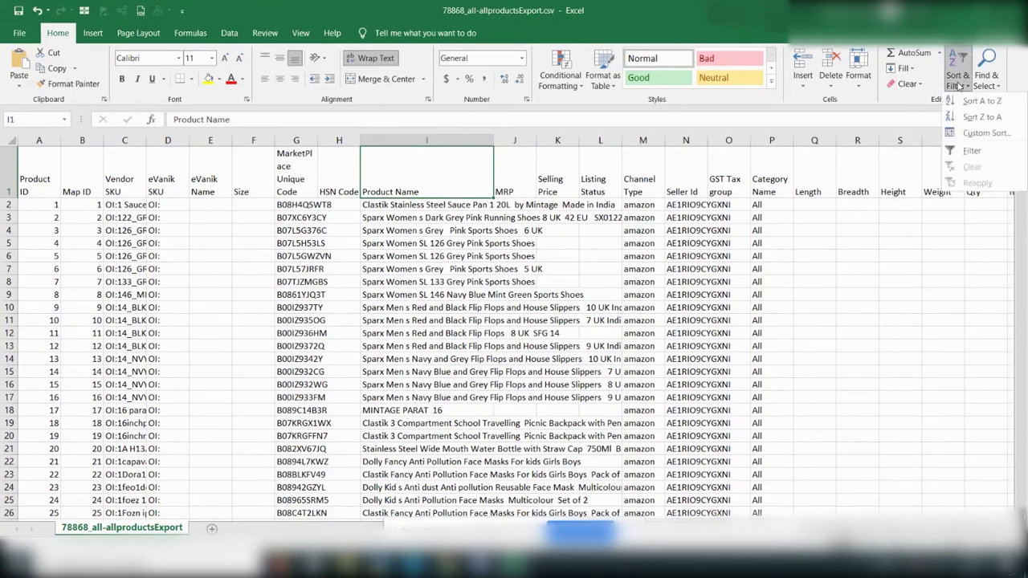
click(967, 151)
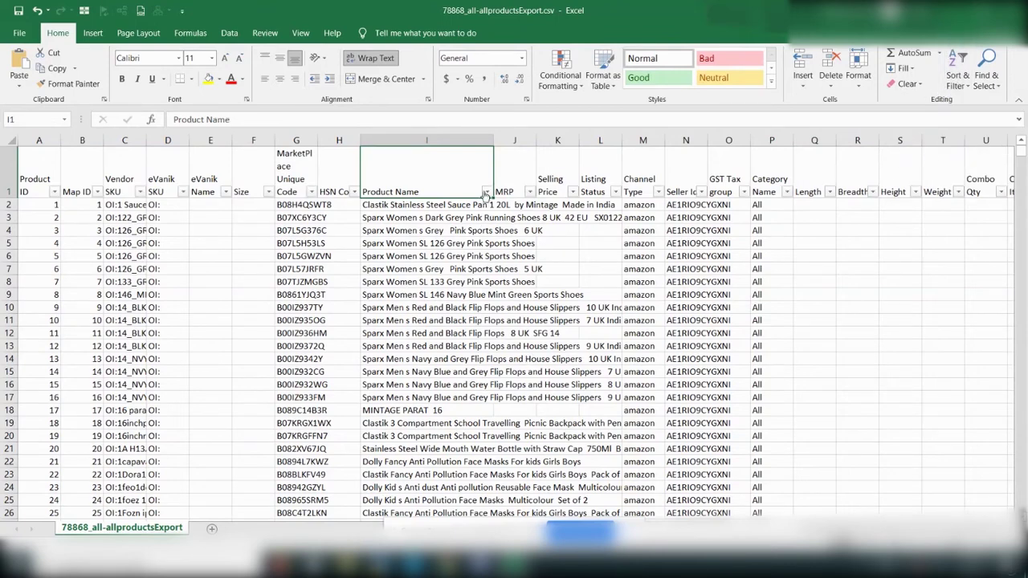
click(487, 192)
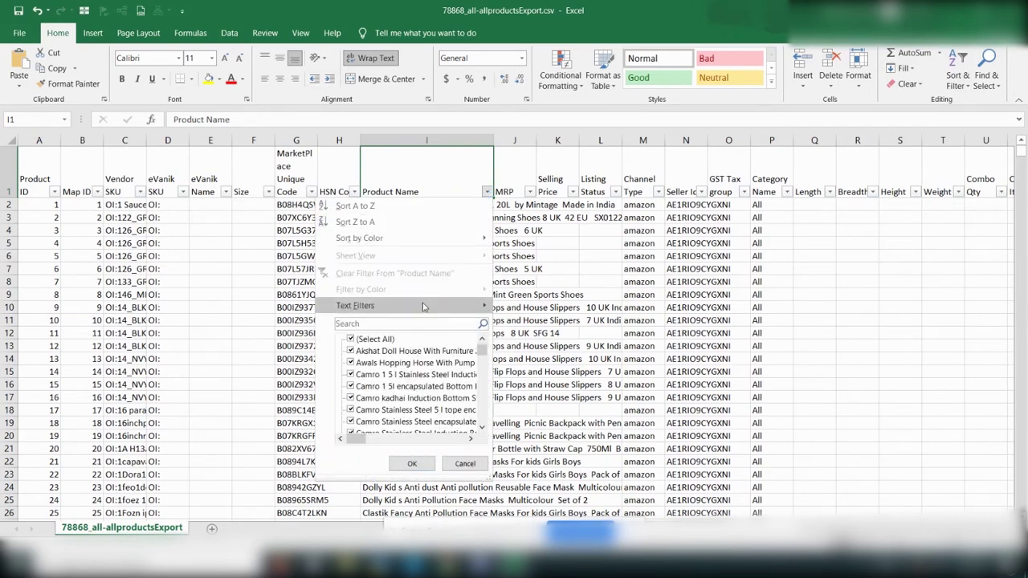
mouse_move(426, 306)
click(531, 374)
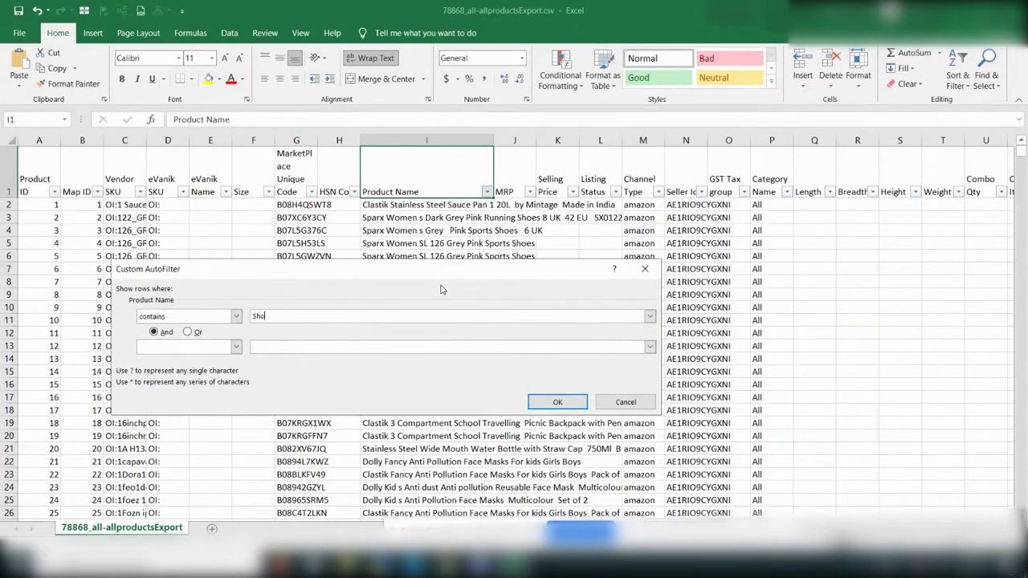
text(Shoe)
key(Return)
- Fill the eVanik SKU column of all filtered shoe rows with "Shoes"
key(Down)
key(Down)
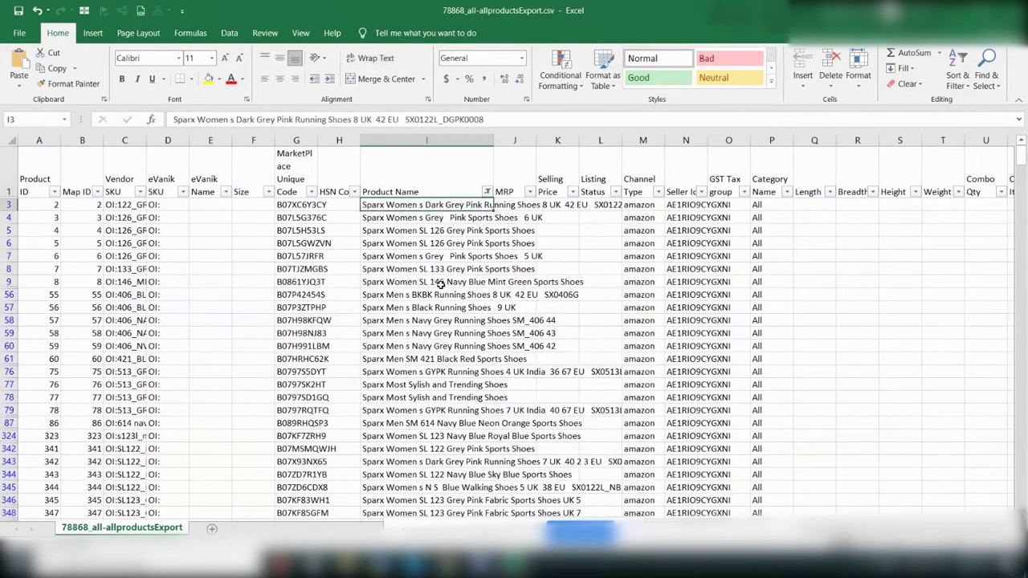
key(Left)
key(Left)
key(Left)
key(Left)
key(Left)
key(Up)
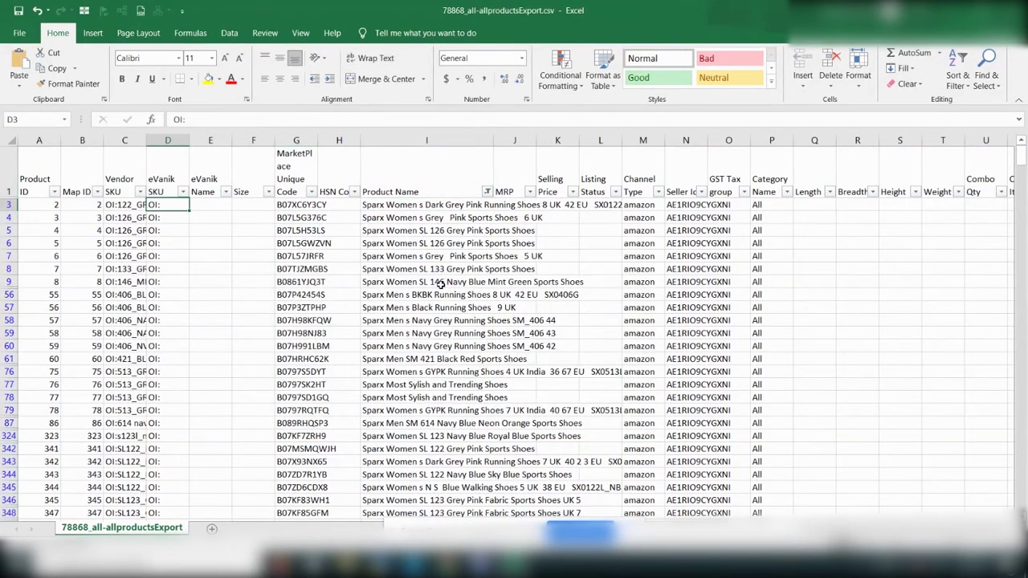
text(Shoes)
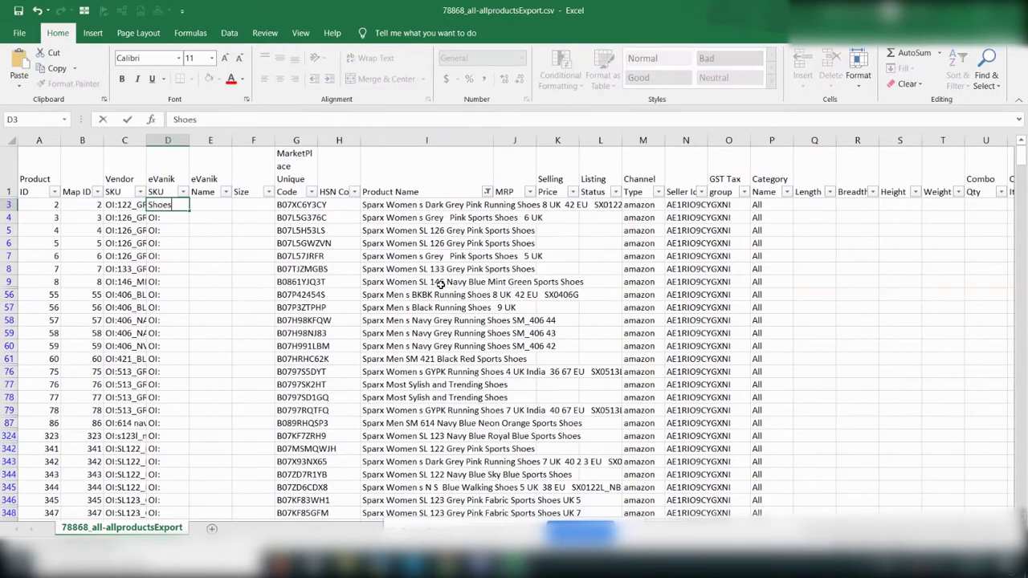
key(Return)
key(Up)
key(ctrl+c)
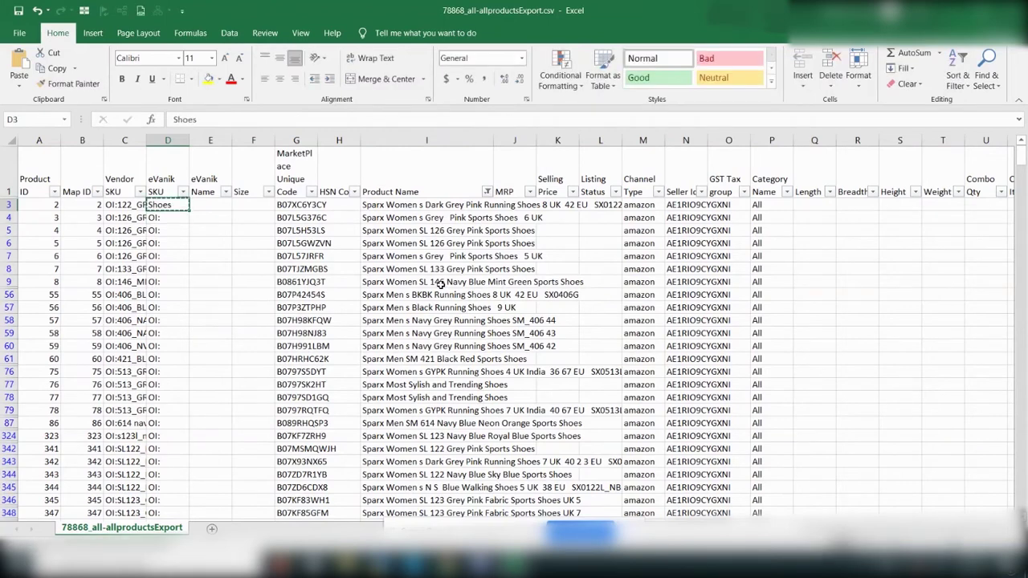
key(ctrl+shift+Down)
key(ctrl+v)
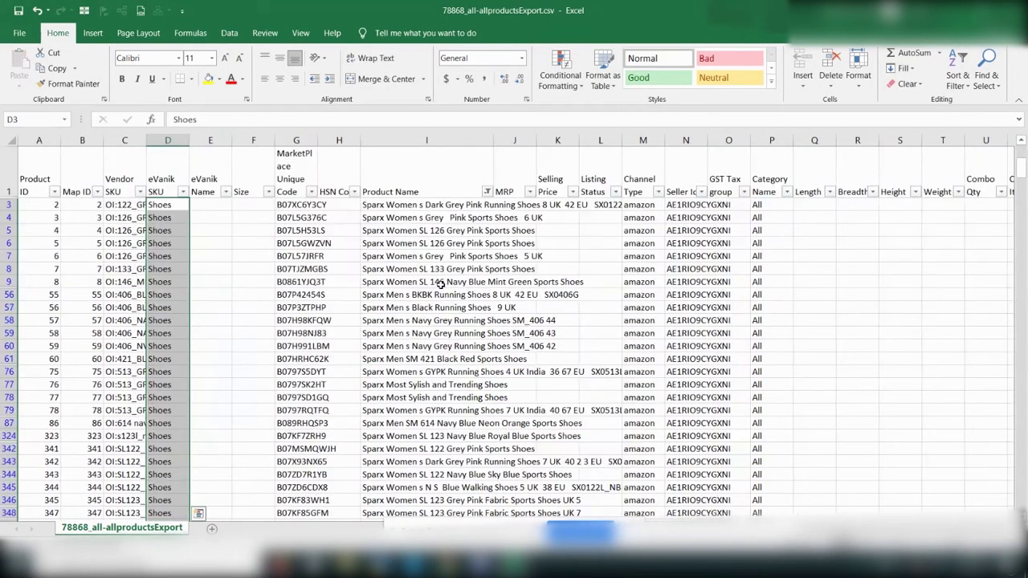
key(Down)
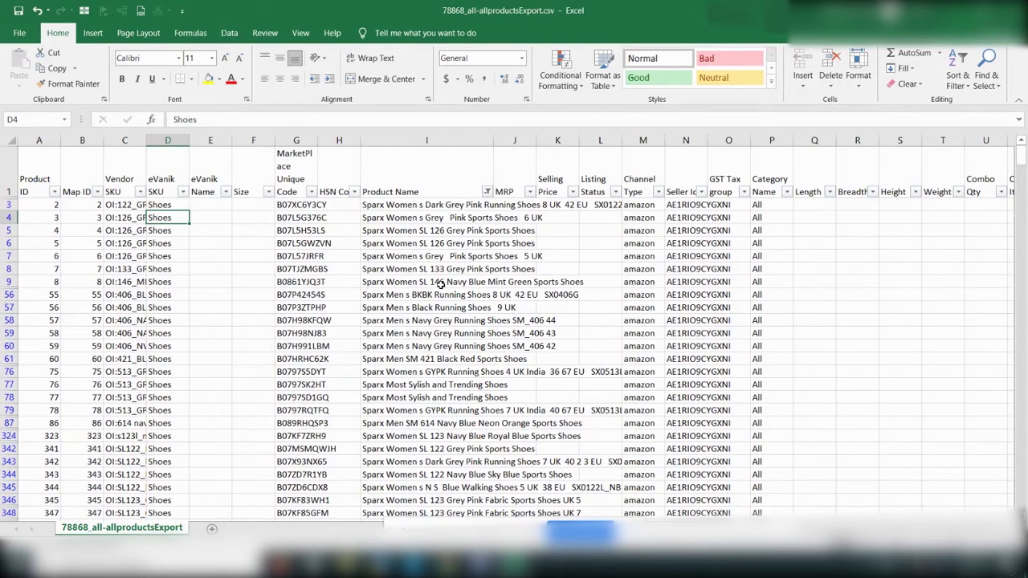
- Change the Product Name filter to show only the sandal products
click(488, 192)
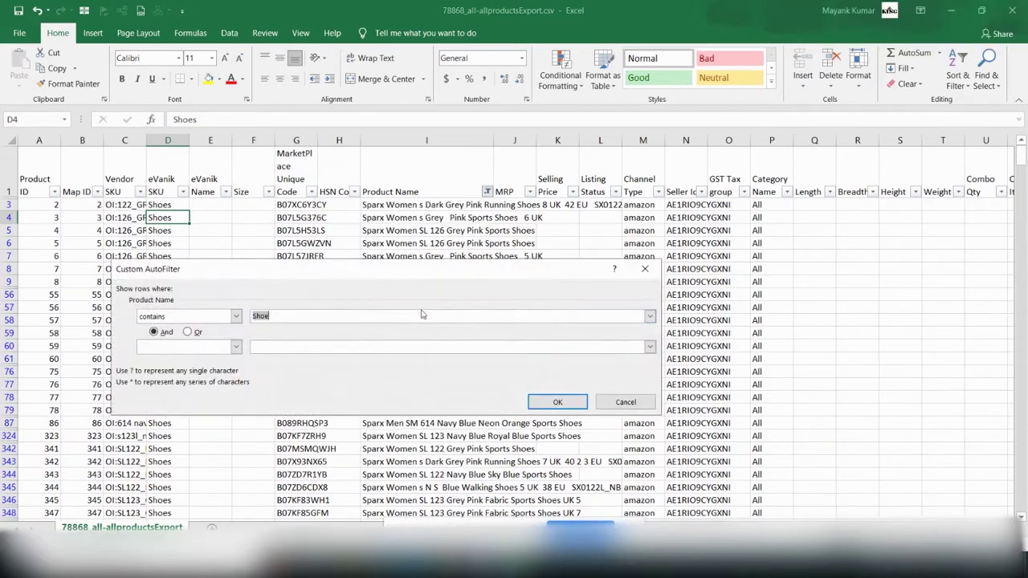
text(Shoe)
key(Return)
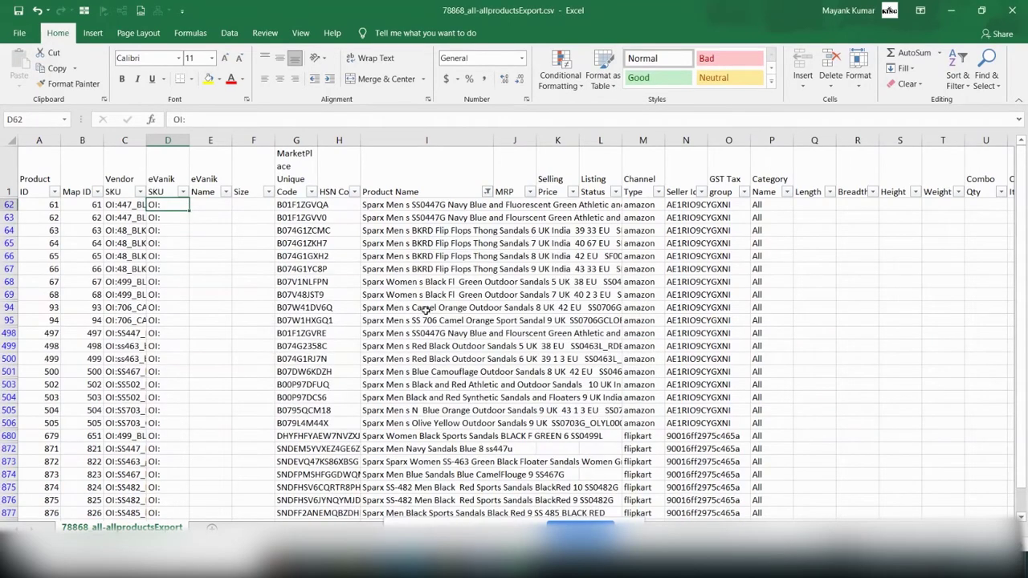
- Fill the eVanik SKU column of all filtered sandal rows with "Sandals"
text(Sandals)
key(Return)
key(Up)
key(ctrl+c)
key(ctrl+shift+Down)
key(Return)
key(ctrl+Up)
key(Down)
- Check the product names of the first filtered sandal rows against their eVanik SKU entries
key(Right)
key(Right)
key(Right)
key(Right)
key(Right)
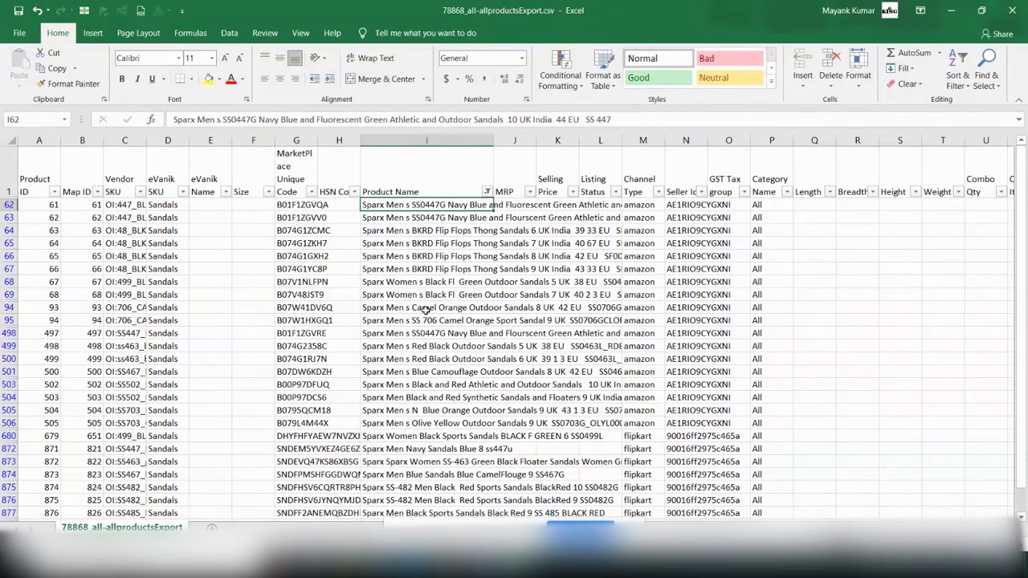
key(Down)
key(Down)
key(Up)
key(Up)
key(Left)
key(Left)
key(Left)
key(Left)
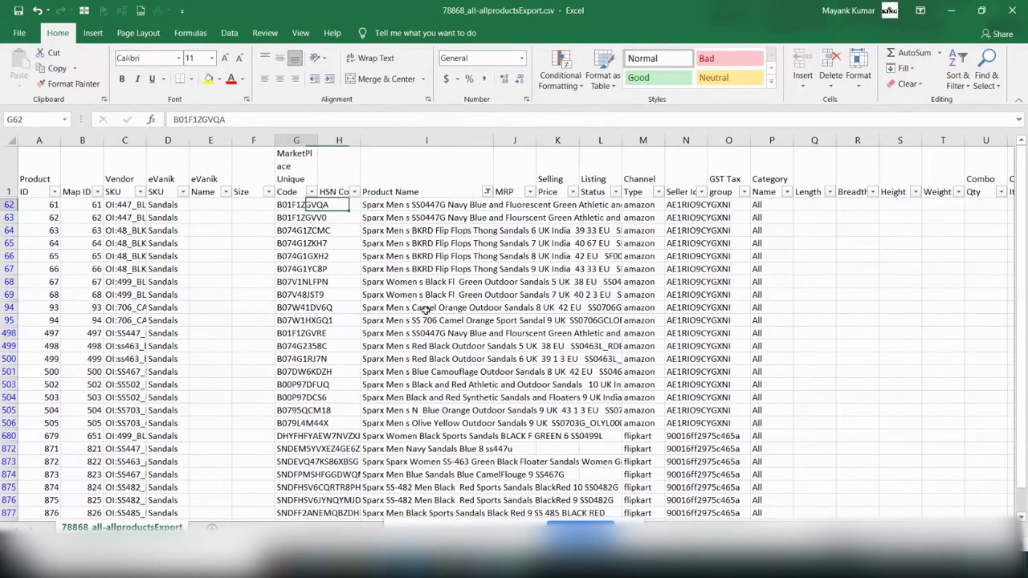
key(Left)
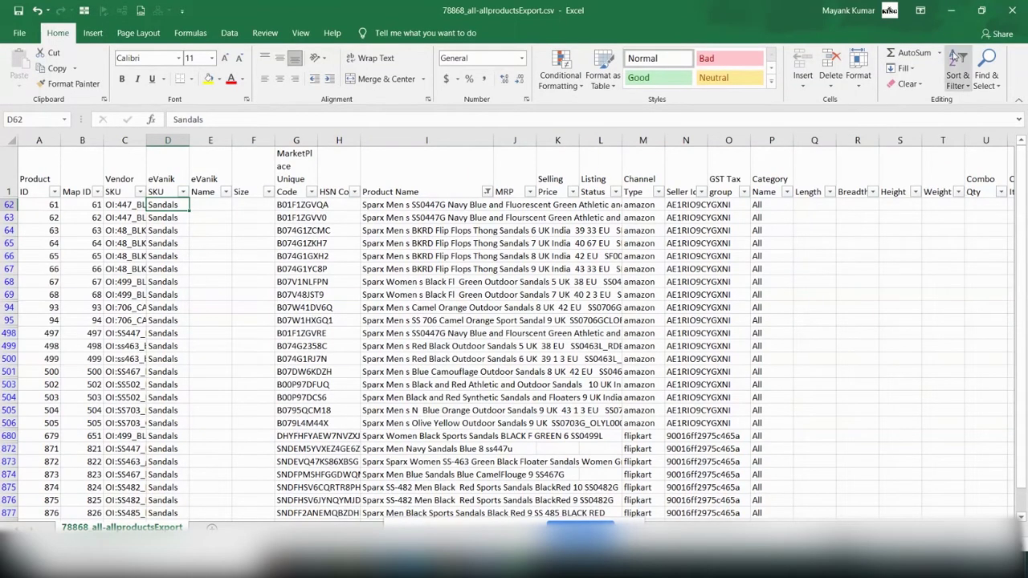
- Remove the filter from the sheet and fit the Seller Id column's width to its contents
click(958, 81)
click(971, 151)
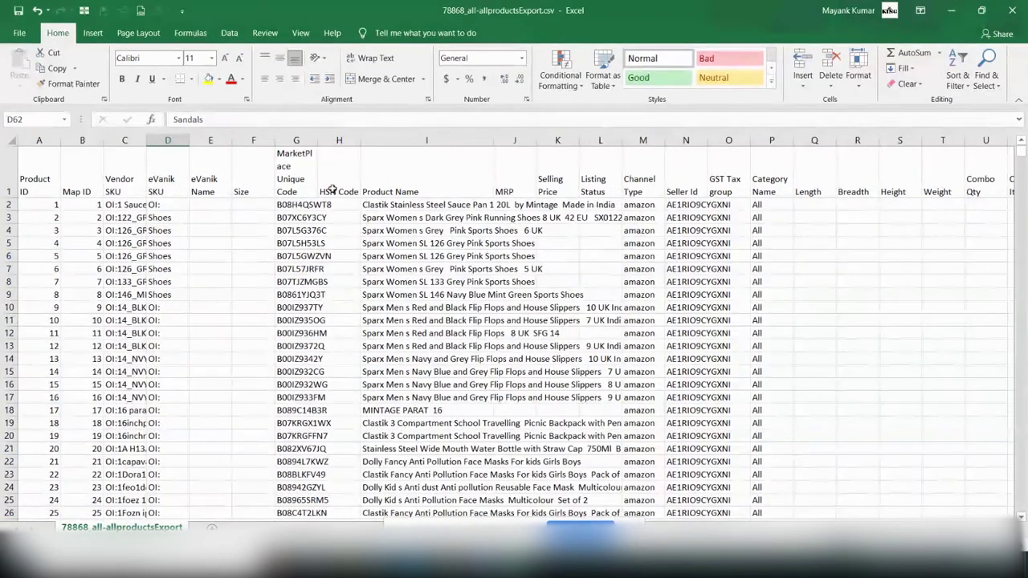
double_click(708, 140)
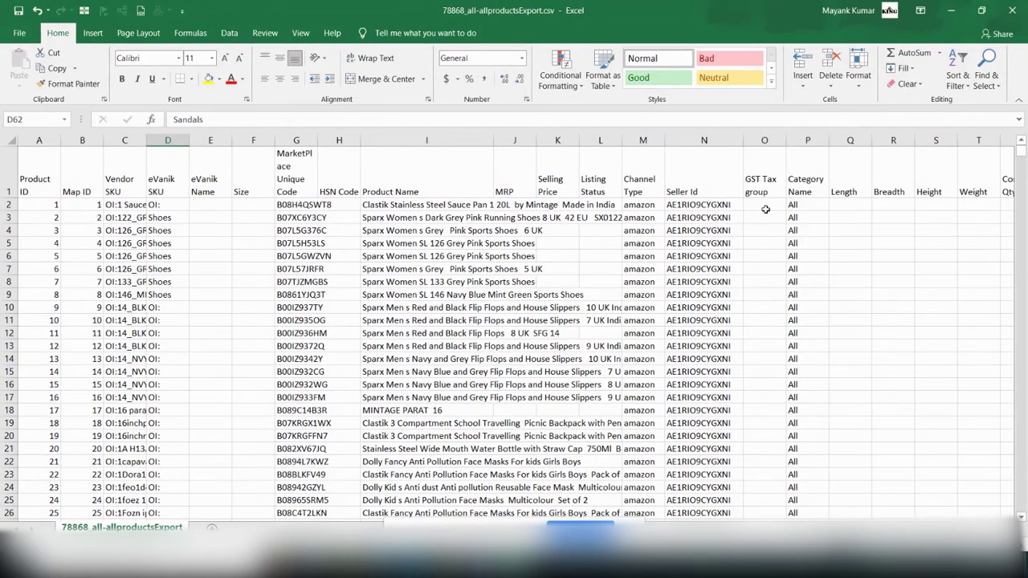
click(765, 209)
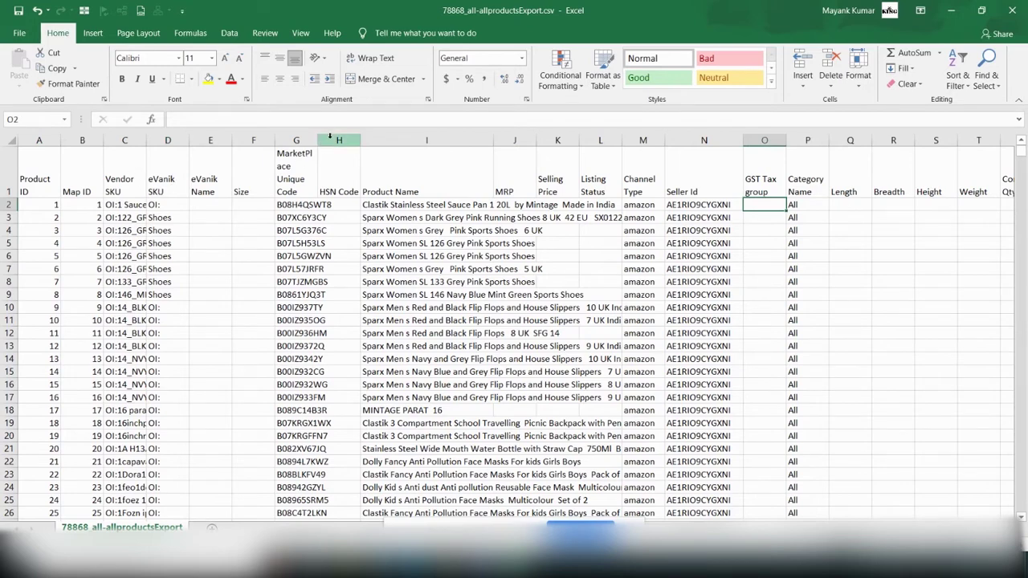
- Filter the sheet by the eVanik SKU column to show only the Shoes and Sandals rows
click(172, 178)
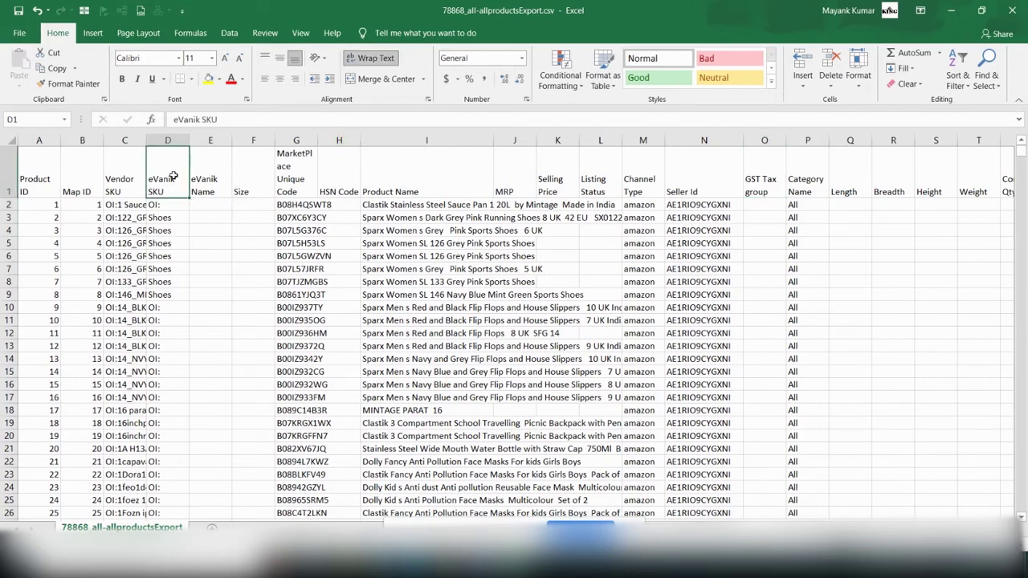
click(958, 74)
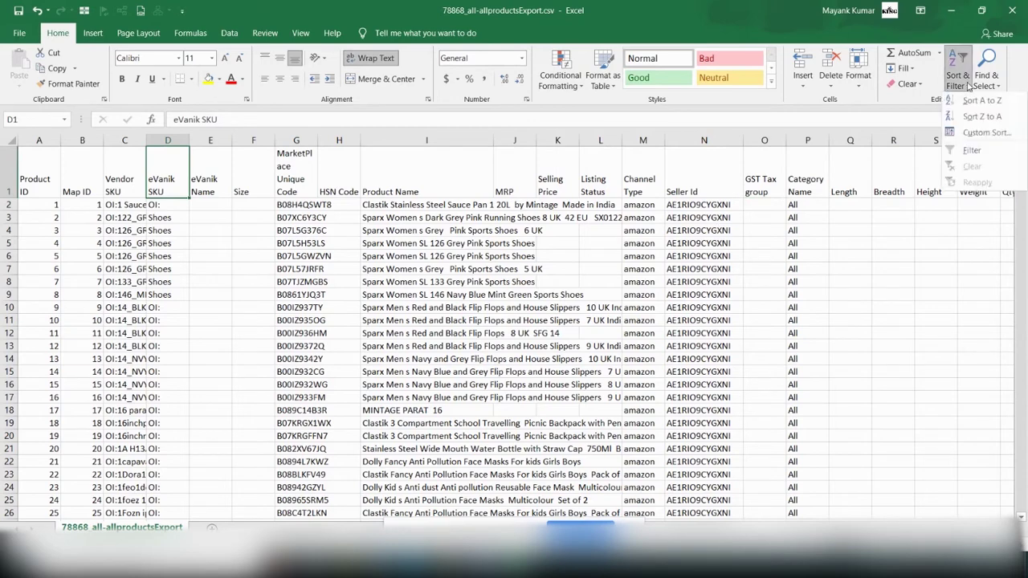
click(969, 154)
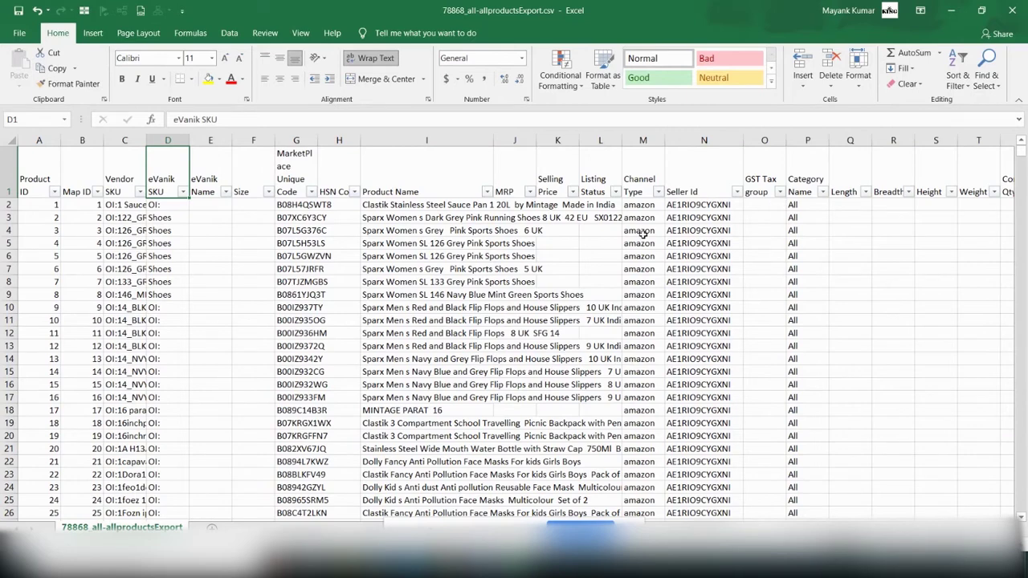
click(183, 192)
click(53, 352)
click(103, 463)
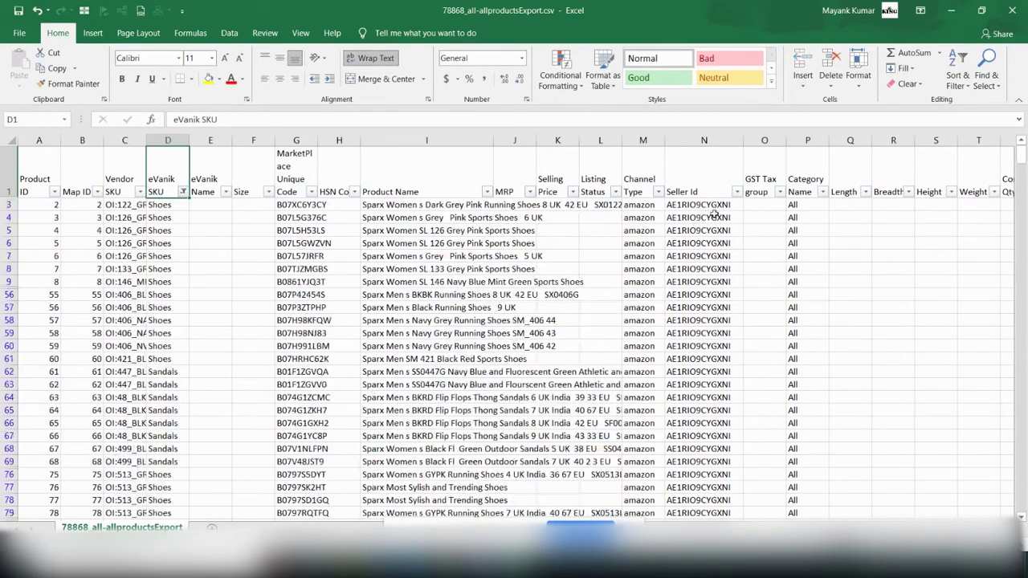
- Fill the GST Tax group column of all filtered shoe and sandal rows with "Footwear"
click(766, 204)
text(Footwear)
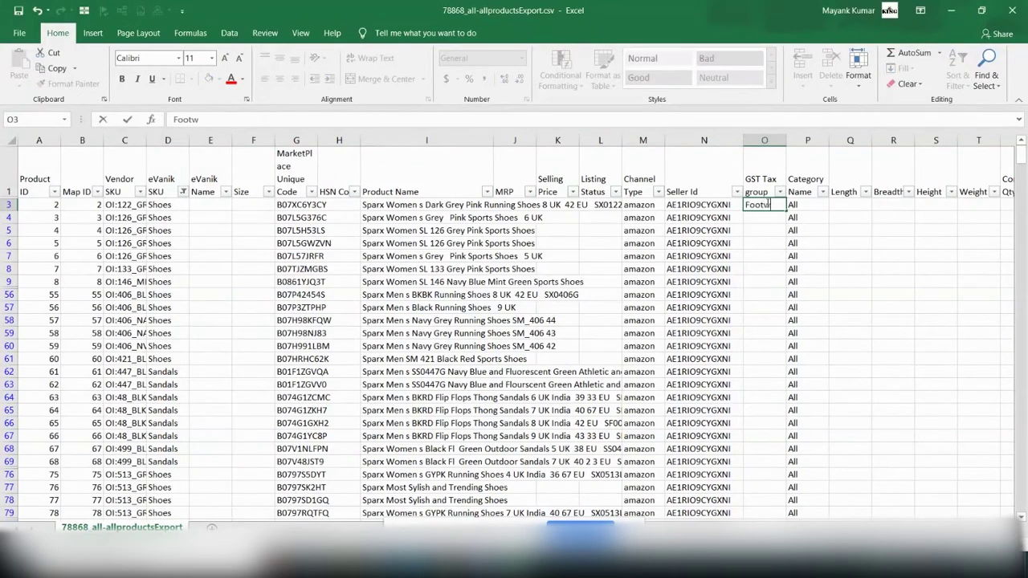
key(Return)
key(Up)
key(ctrl+c)
key(Right)
key(ctrl+Down)
key(Left)
key(ctrl+shift+Up)
key(ctrl+d)
key(Up)
key(ctrl+Up)
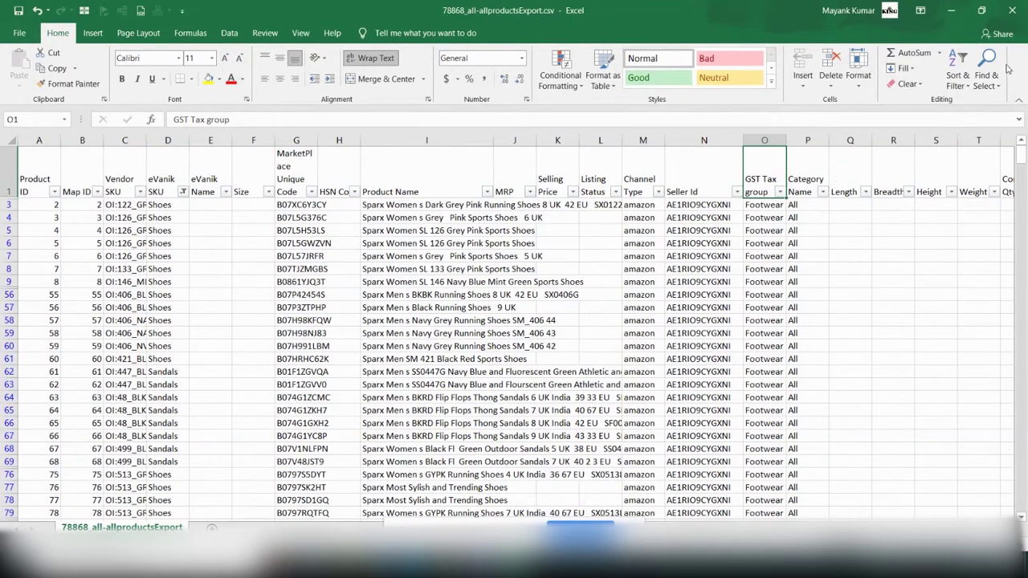
- Remove the filter from the sheet and select the HSN Code column
click(959, 81)
click(968, 151)
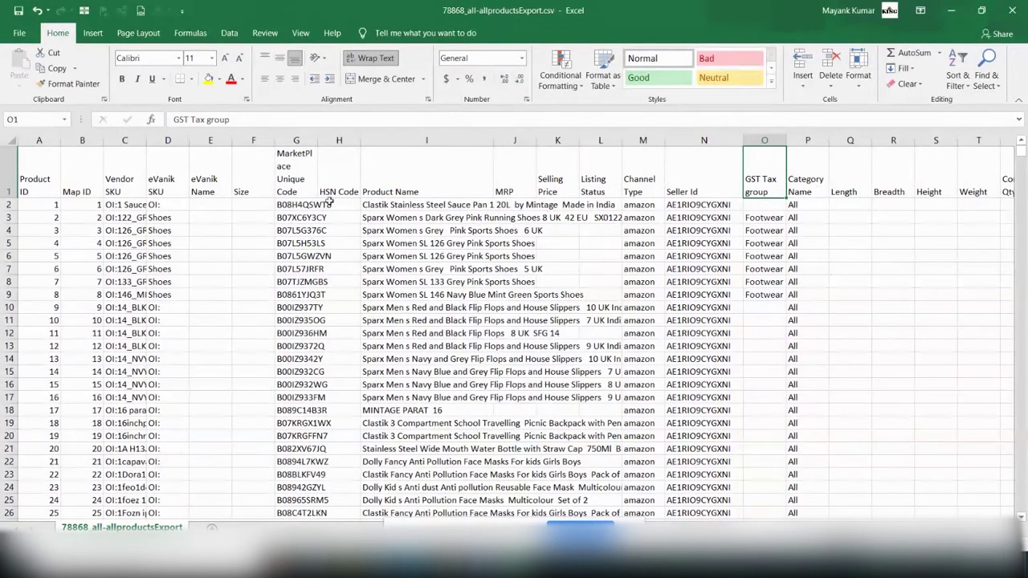
click(338, 142)
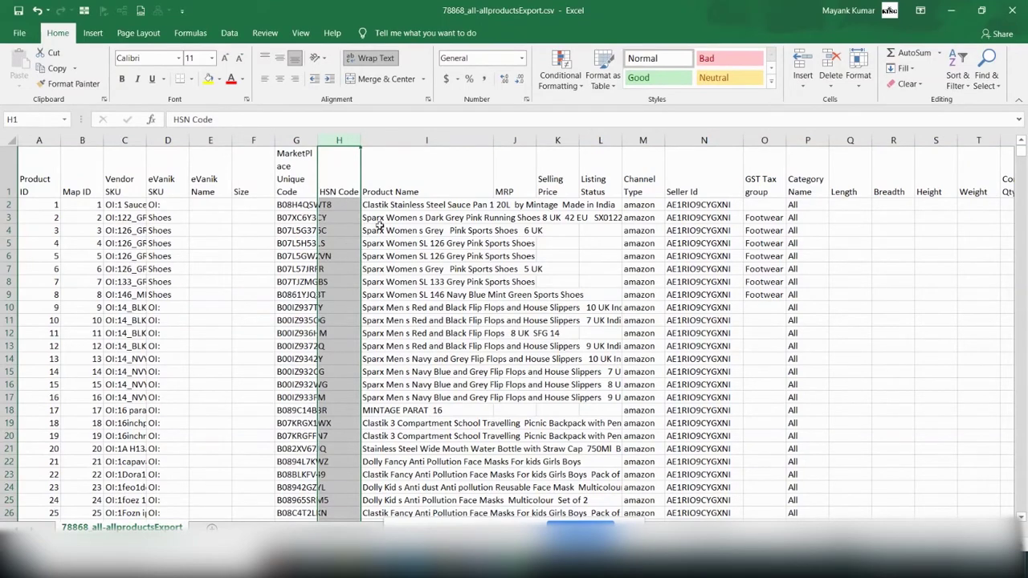
- Look over the Length, Breadth, Height and Weight columns along the first product row
click(848, 204)
key(Right)
key(Right)
key(Right)
key(Right)
key(Right)
key(Right)
key(Right)
key(Right)
key(Right)
key(Right)
key(Right)
key(Right)
key(Right)
key(Left)
key(Left)
key(Left)
key(Left)
key(Left)
key(Left)
key(Left)
key(Left)
key(Left)
key(Left)
key(Left)
key(Left)
key(Left)
key(Right)
key(Right)
key(Right)
key(Left)
key(Left)
key(Left)
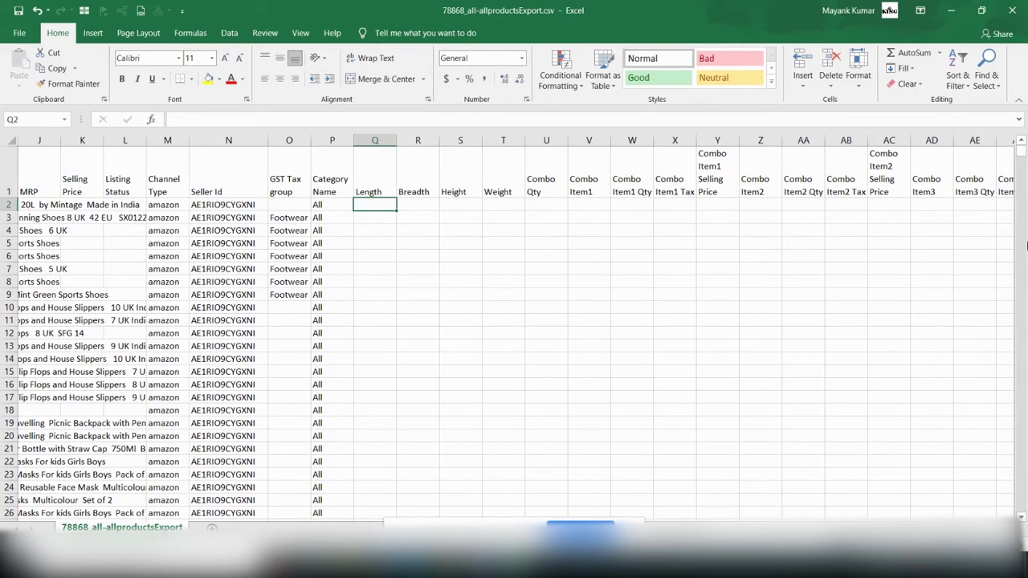
key(Up)
key(Down)
key(Right)
key(Right)
key(Right)
key(Right)
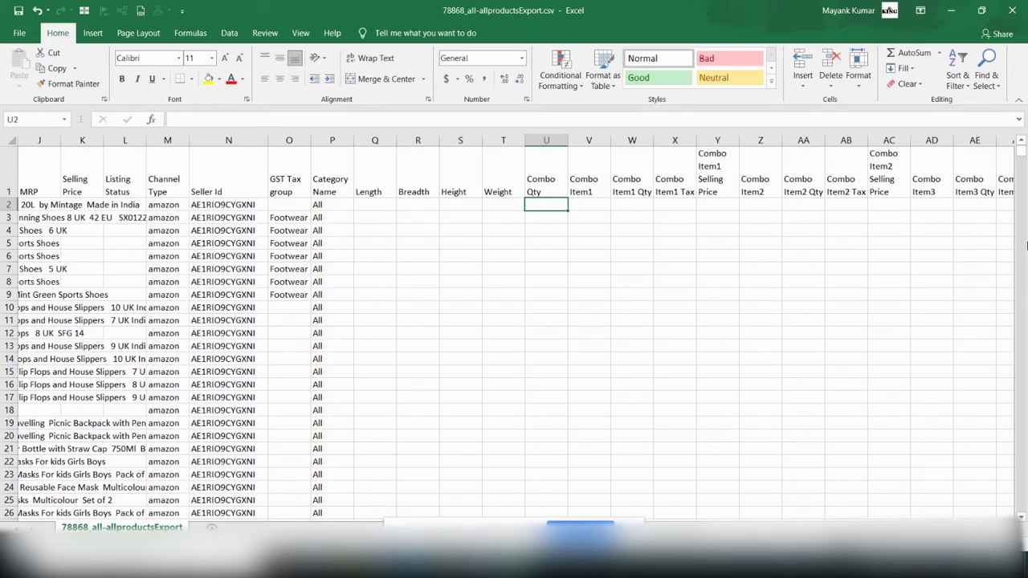
- Look through the combo columns, from Combo Item1 to Combo Item6, with their quantity, tax and selling price fields
key(Right)
key(Right)
key(Right)
key(Right)
key(Right)
key(Right)
key(Right)
key(Right)
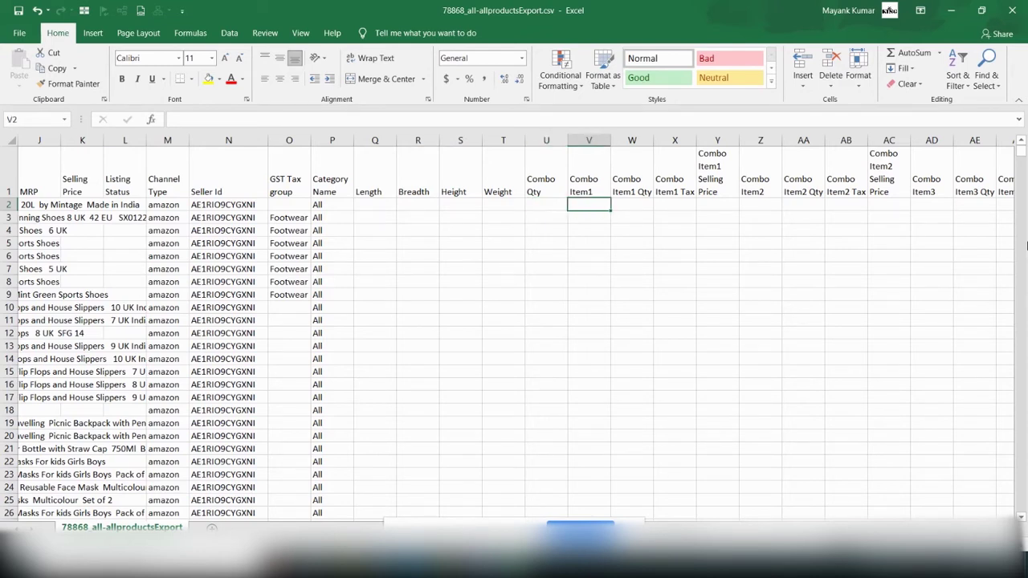
key(Left)
key(Left)
key(Left)
key(Left)
key(Left)
key(Left)
key(Left)
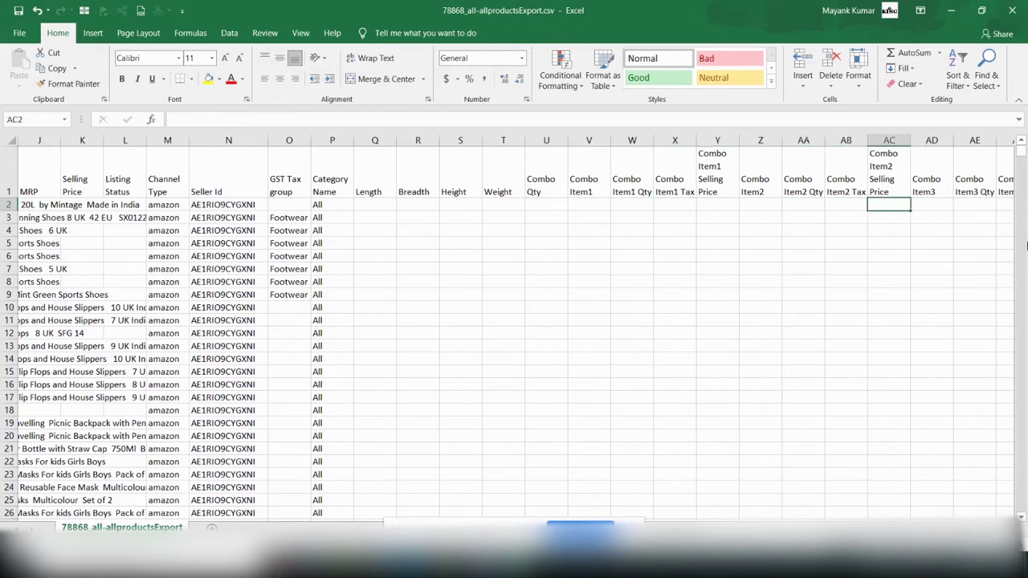
key(Left)
key(Right)
key(Right)
key(Right)
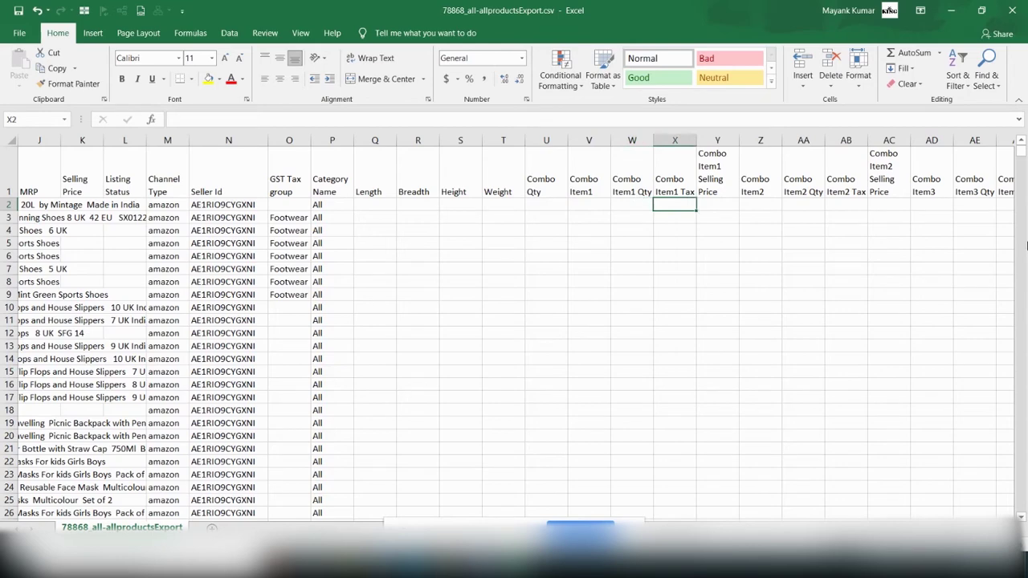
key(Right)
key(Right)
key(Right)
key(Right)
key(Right)
key(Right)
key(Right)
key(Right)
key(Right)
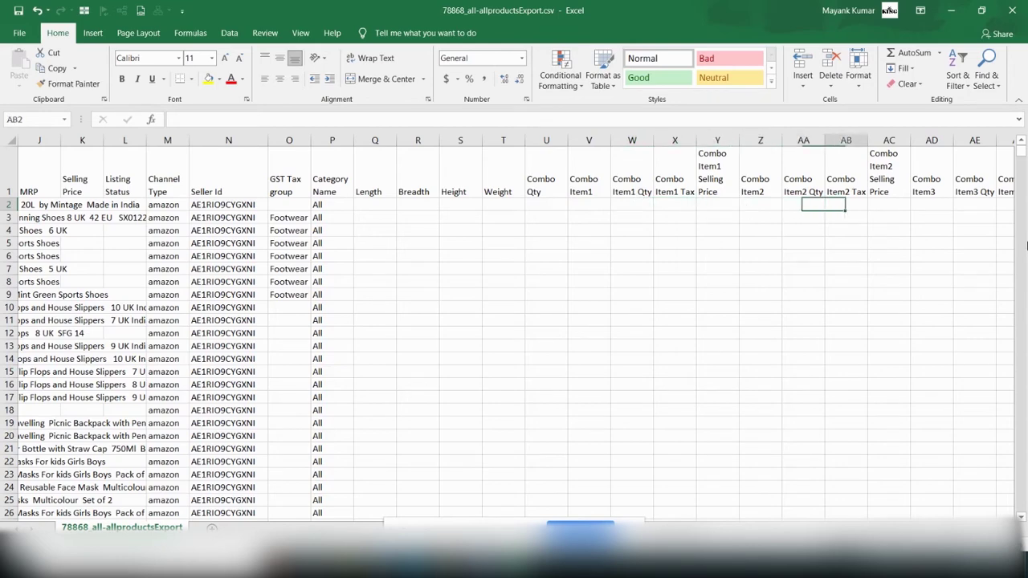
key(Right)
key(Right)
key(Right)
key(Right)
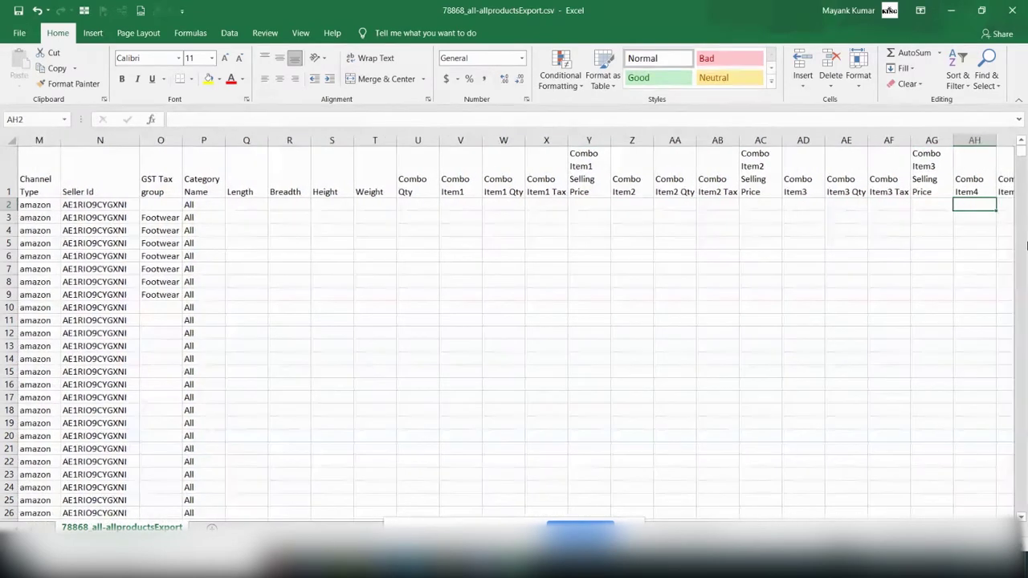
key(Right)
key(Right)
key(Right)
key(Right)
key(Right)
key(Right)
key(Right)
key(Right)
key(Right)
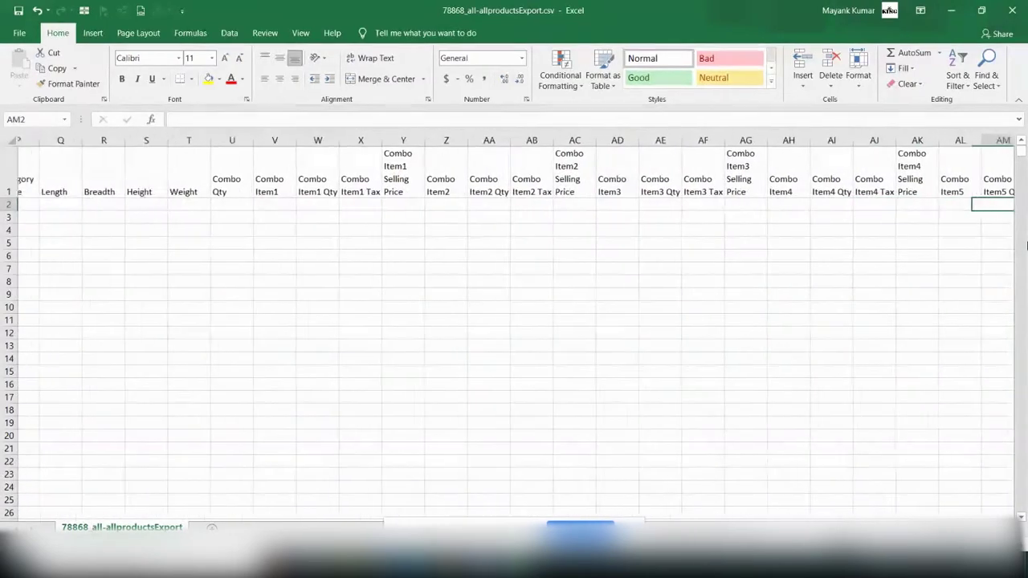
key(Right)
key(Right)
key(Right)
key(Right)
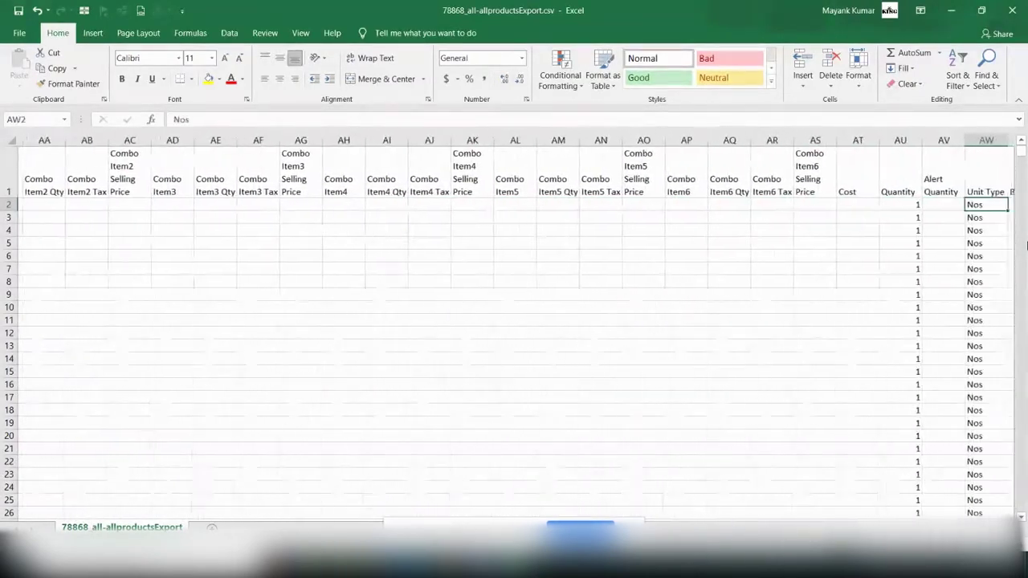
- Examine the Cost, Quantity, Alert Quantity, Unit Type, Batch and Accounting Id columns at the end of the sheet
key(Left)
key(Left)
key(Left)
key(Left)
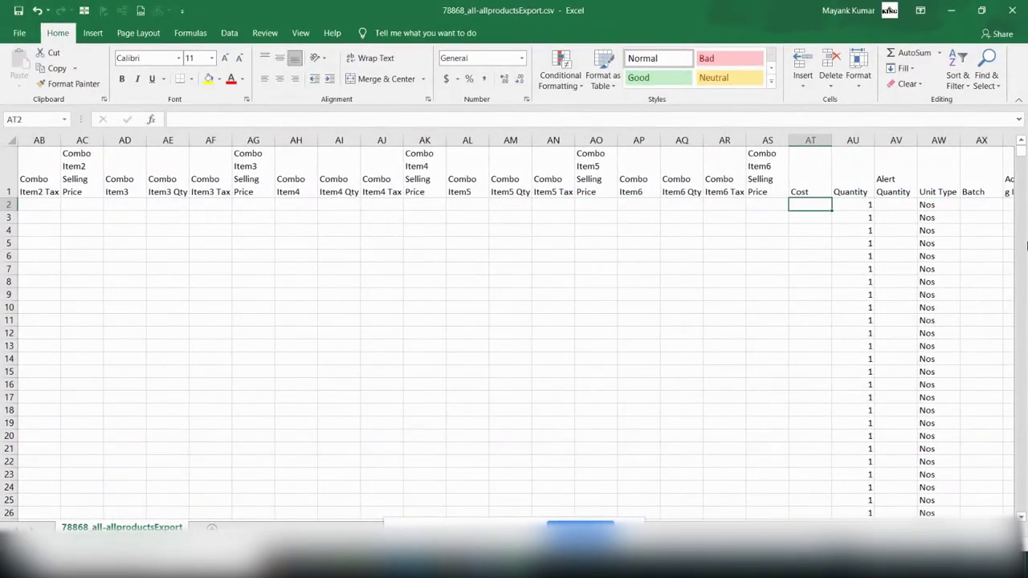
click(826, 143)
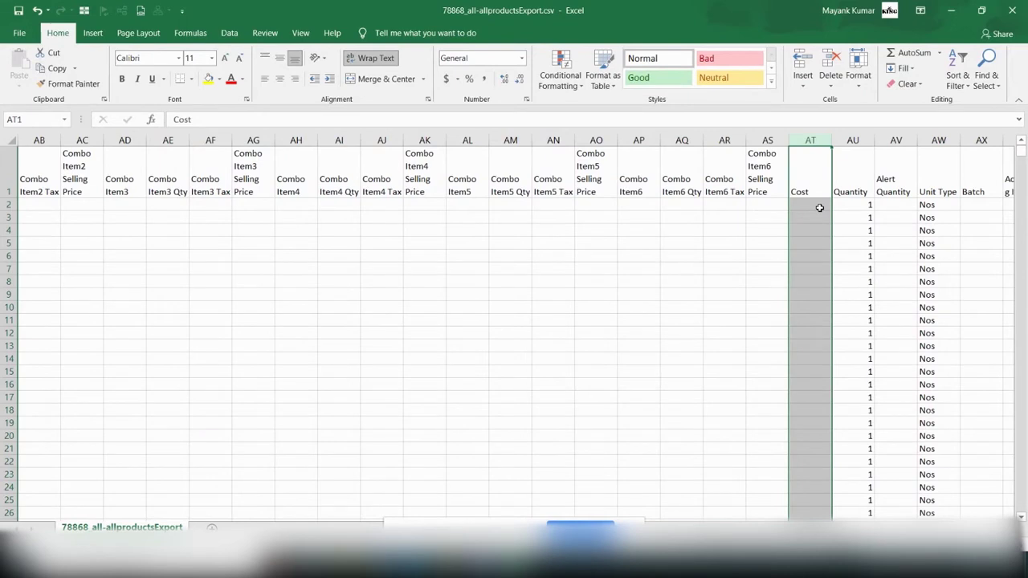
key(Right)
key(Left)
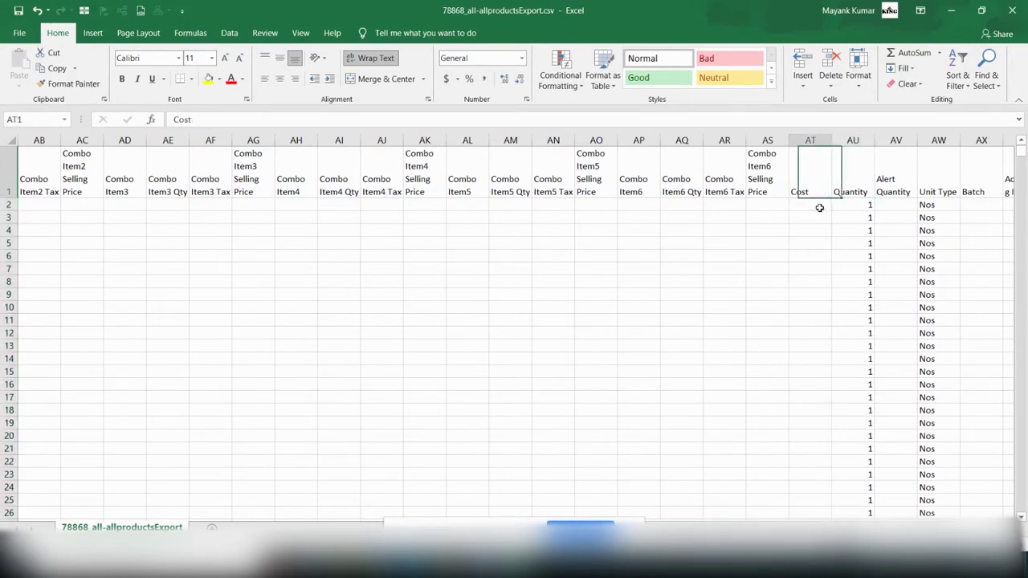
key(Right)
key(Right)
key(Right)
key(Right)
key(Right)
key(Right)
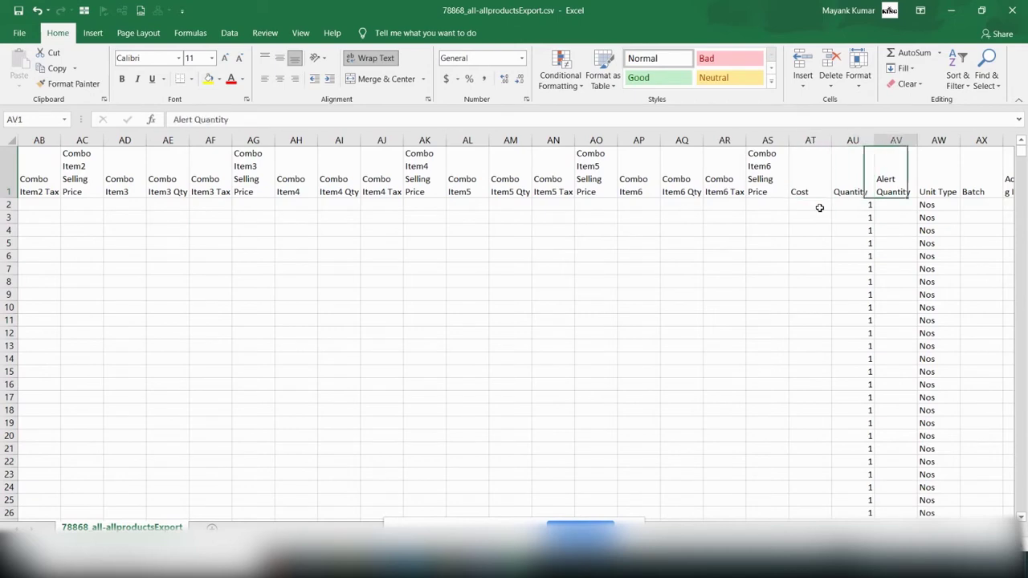
key(Right)
key(Left)
key(Left)
key(Left)
key(Left)
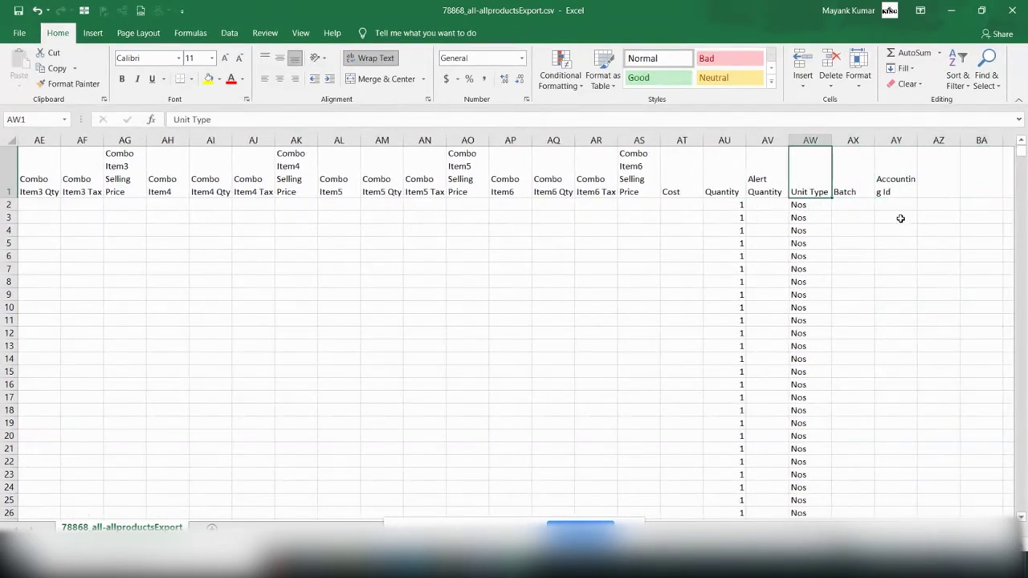
- Try "Pcs" as the first product's Unit Type, and set it back to "Nos"
click(811, 140)
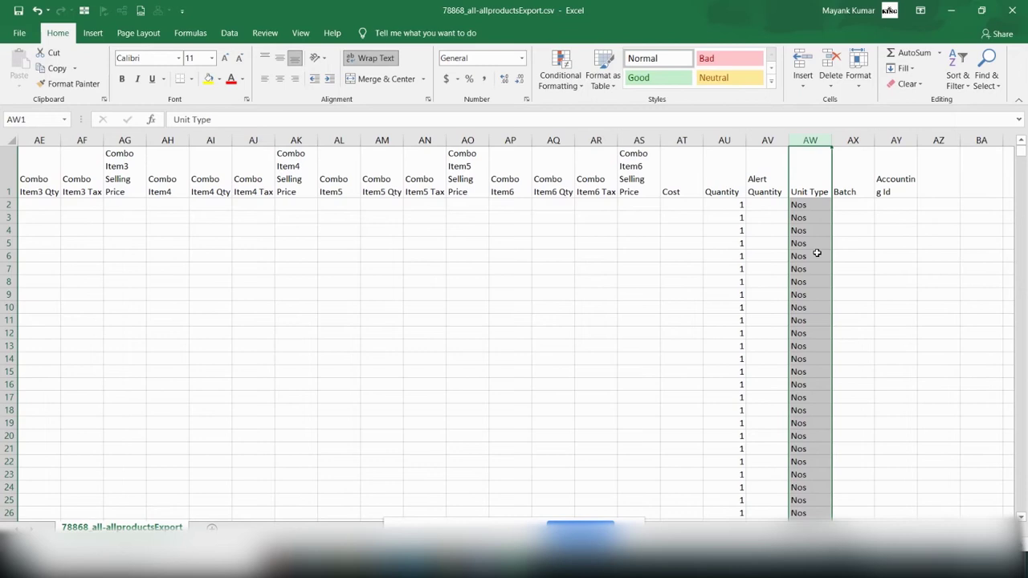
key(Down)
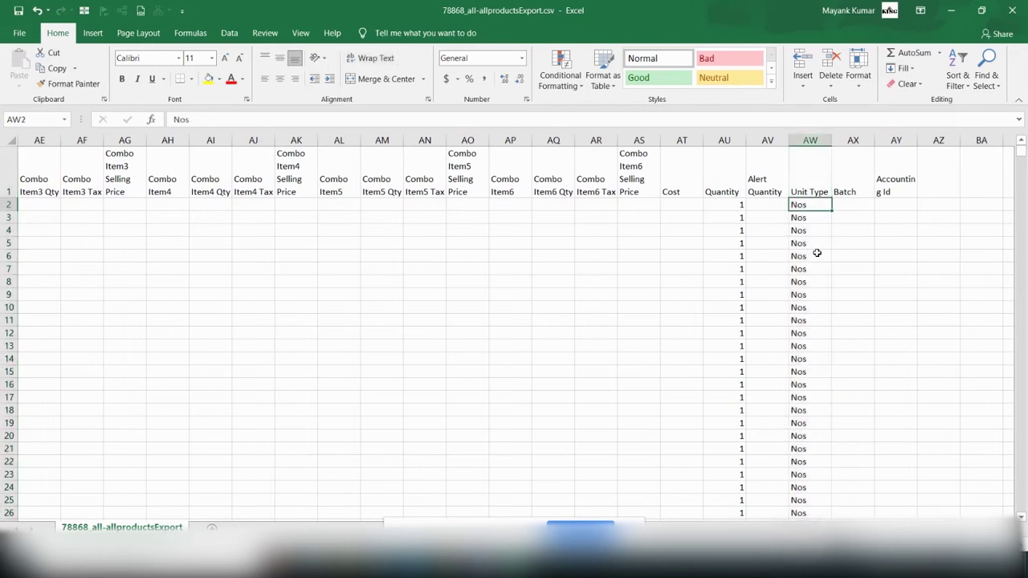
text(Pcs)
key(Return)
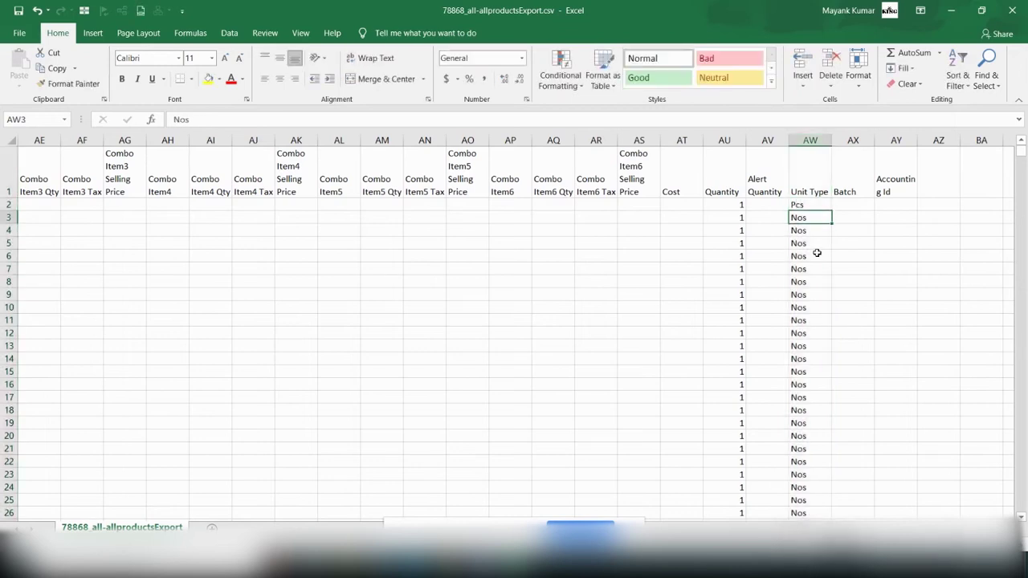
key(Up)
text(Nos)
key(Return)
key(Up)
- Save the product sheet, keeping the CSV format, and switch to the eVanik List Product page in the browser
key(ctrl+s)
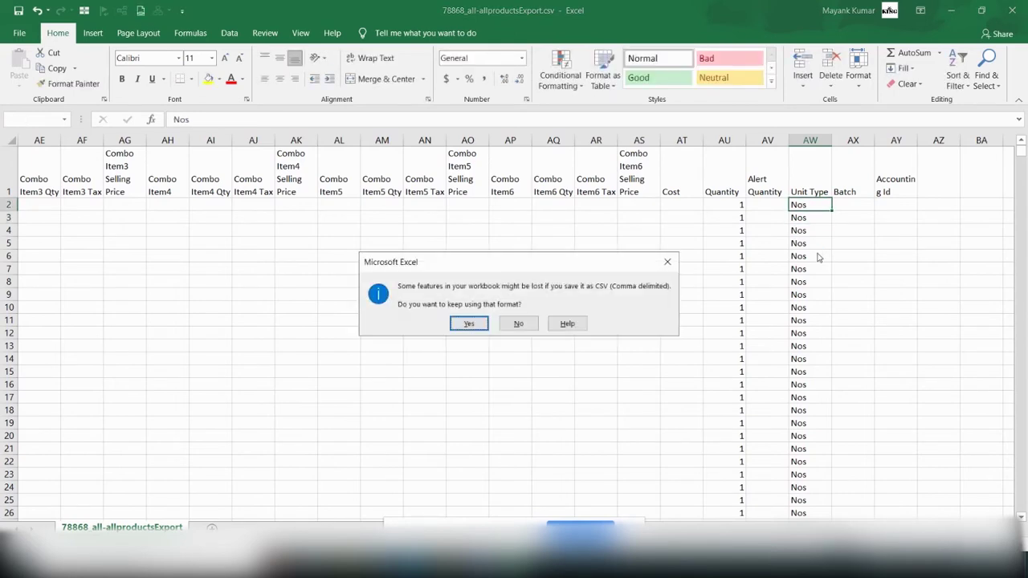
click(469, 324)
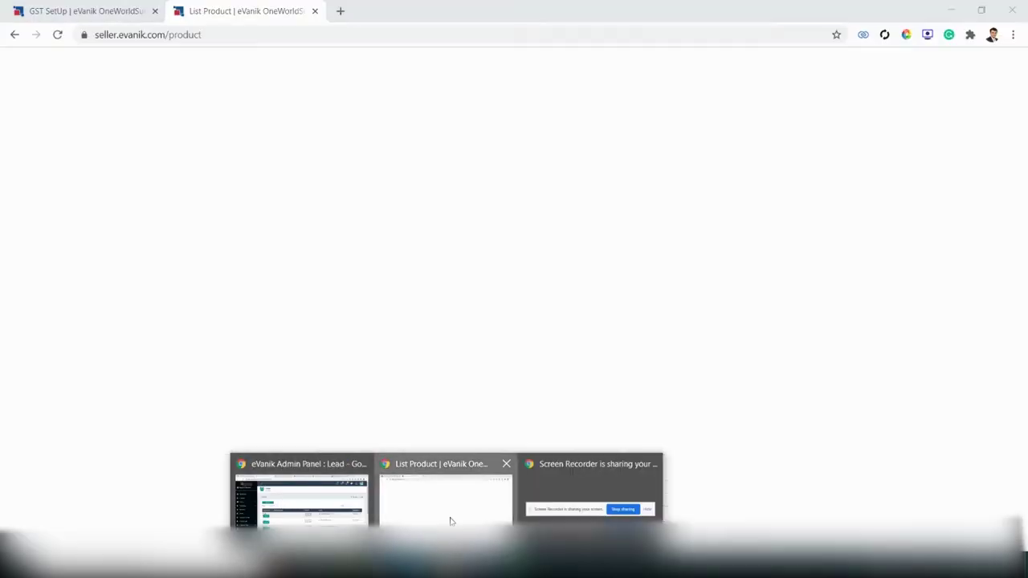
click(451, 521)
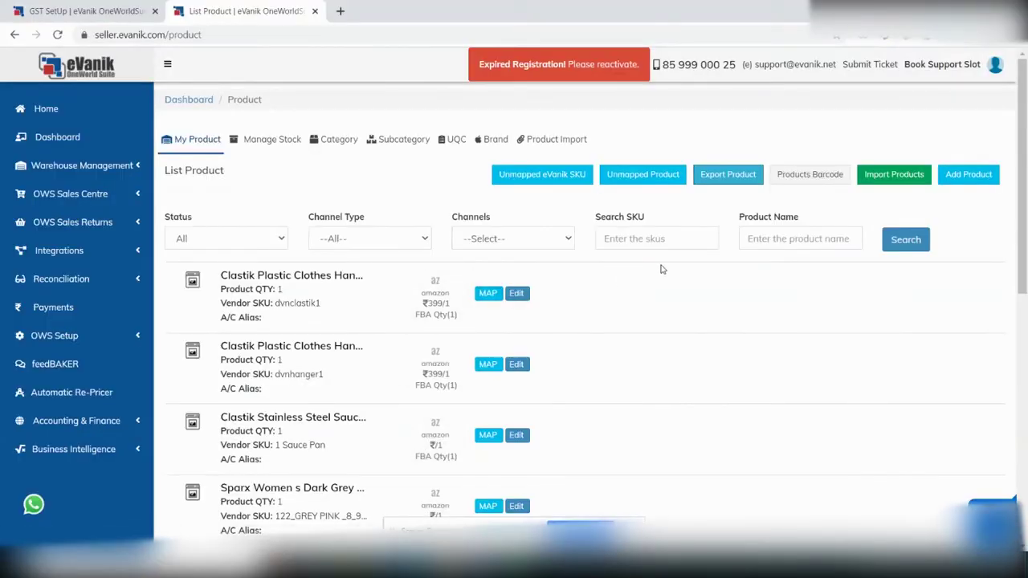
- Import the edited file 78868_all-allproductsExport.csv into the eVanik product list
click(895, 179)
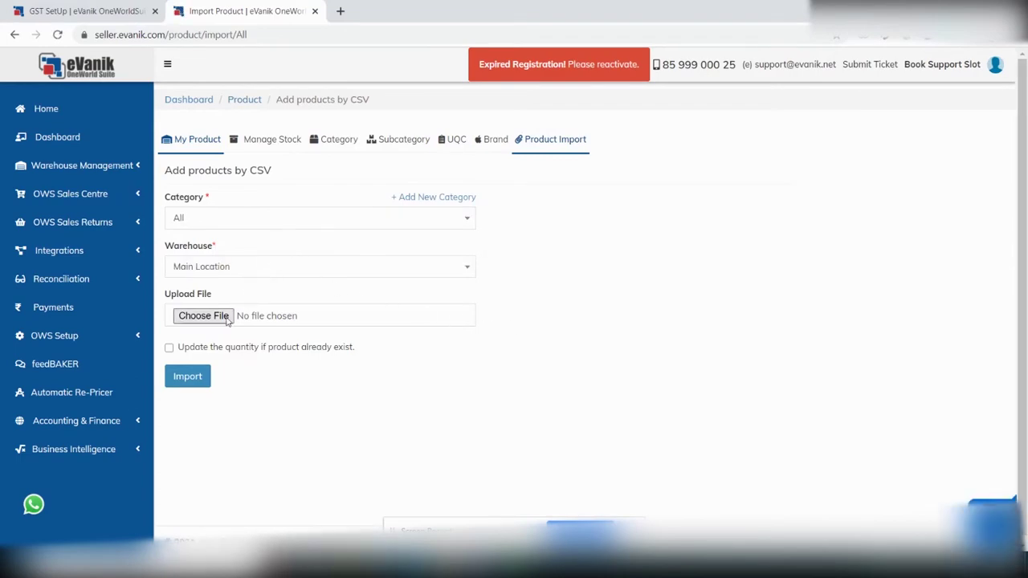
click(203, 315)
click(173, 132)
double_click(173, 133)
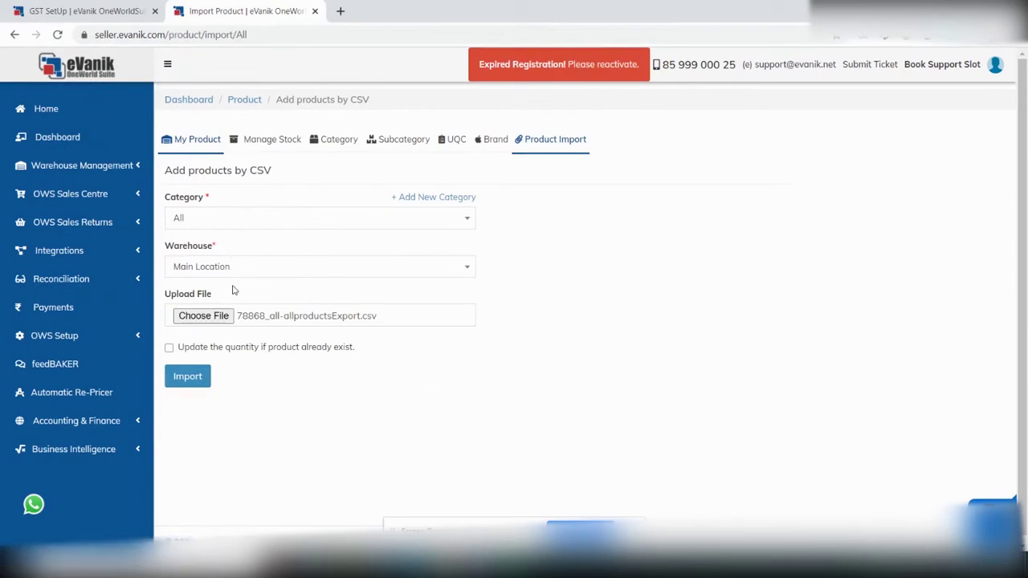
click(197, 381)
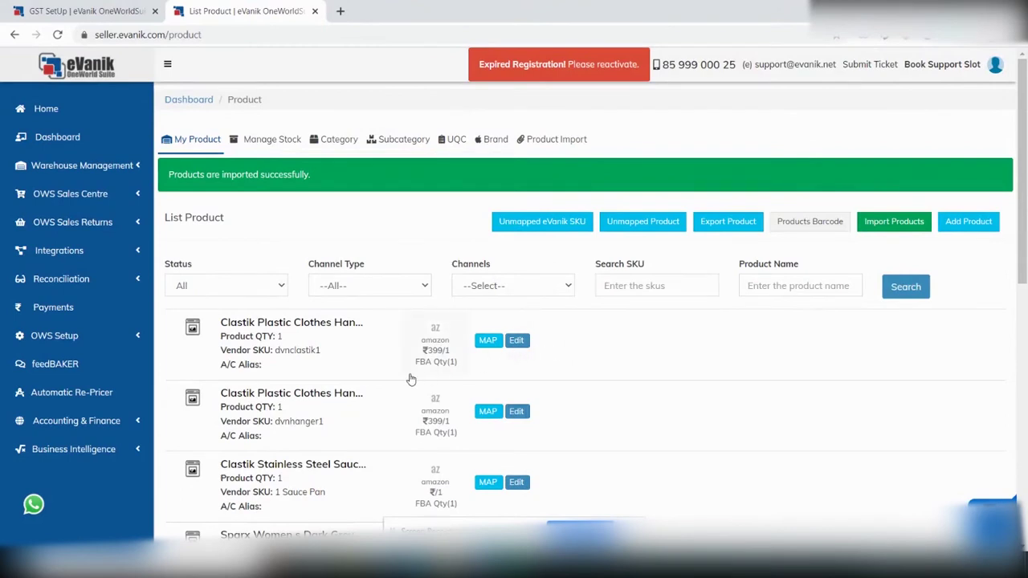
- Open GST Setup and save a new product-level tax group named "Delhi Footwear GST"
click(119, 343)
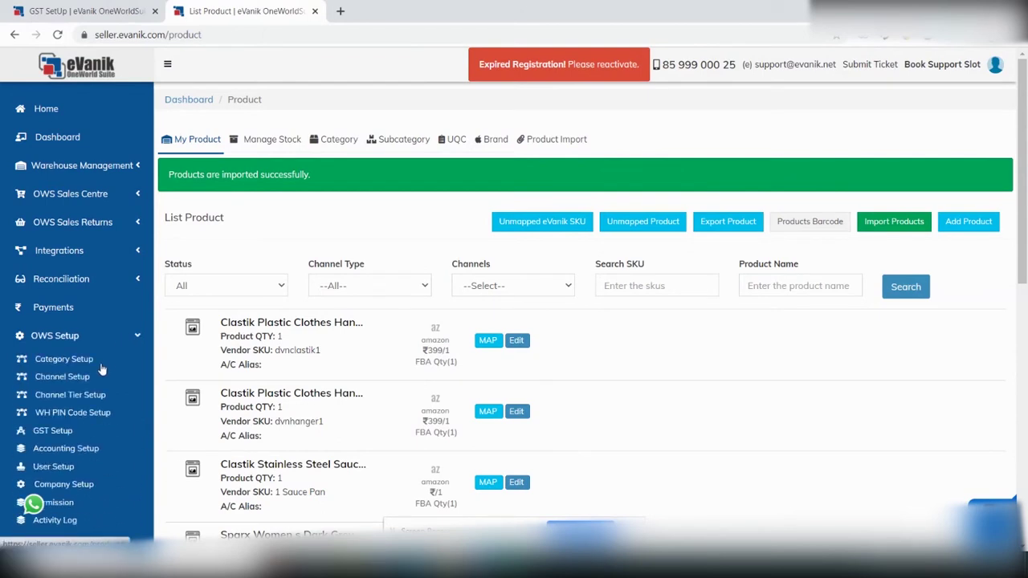
click(65, 432)
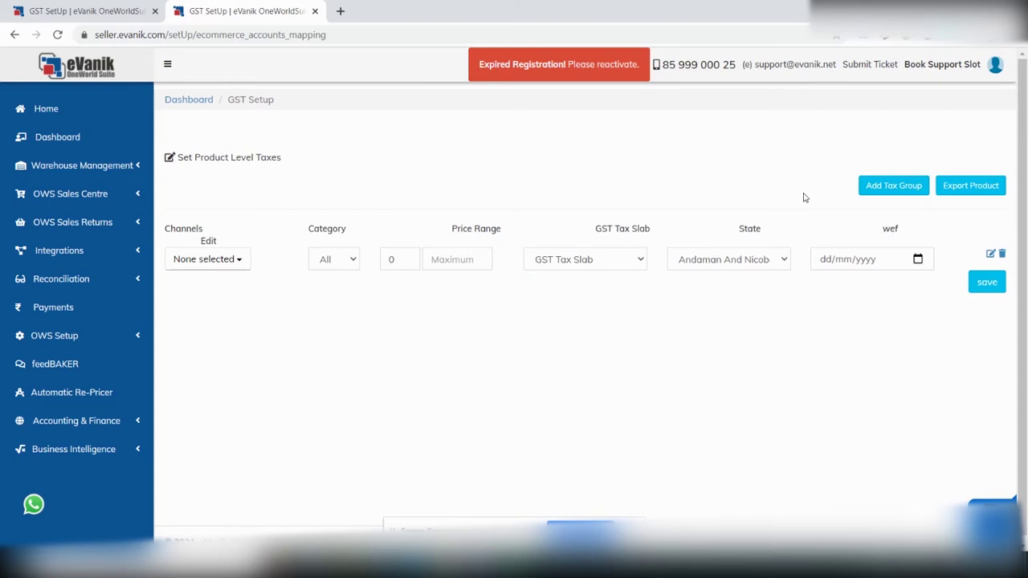
click(892, 188)
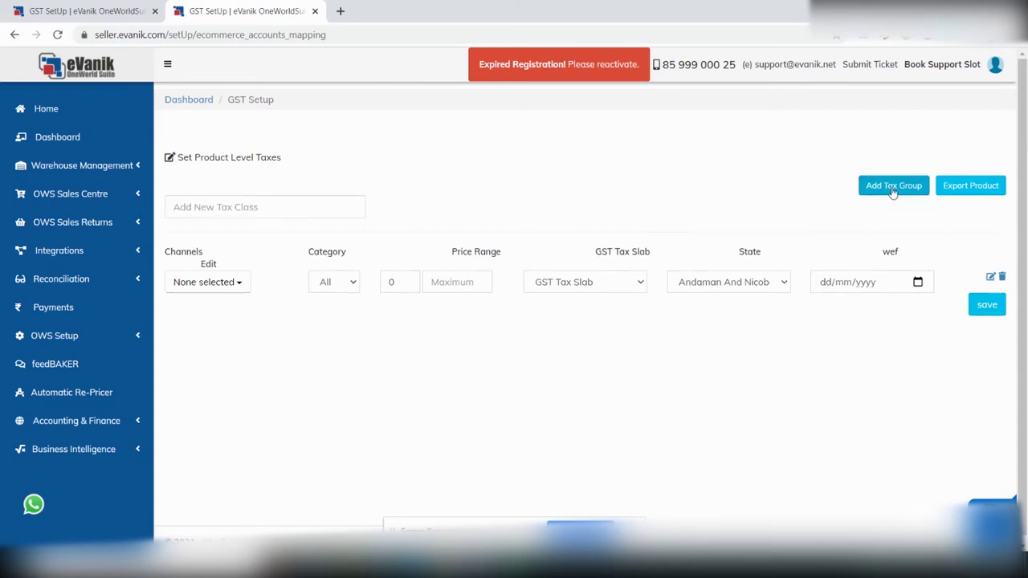
click(232, 208)
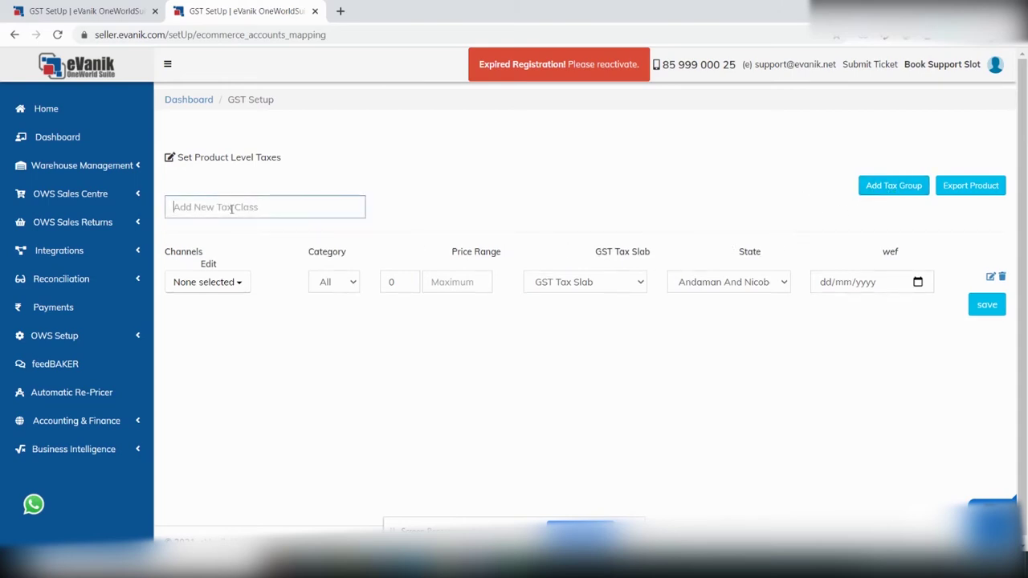
text(Delhi Footwear GST)
click(985, 307)
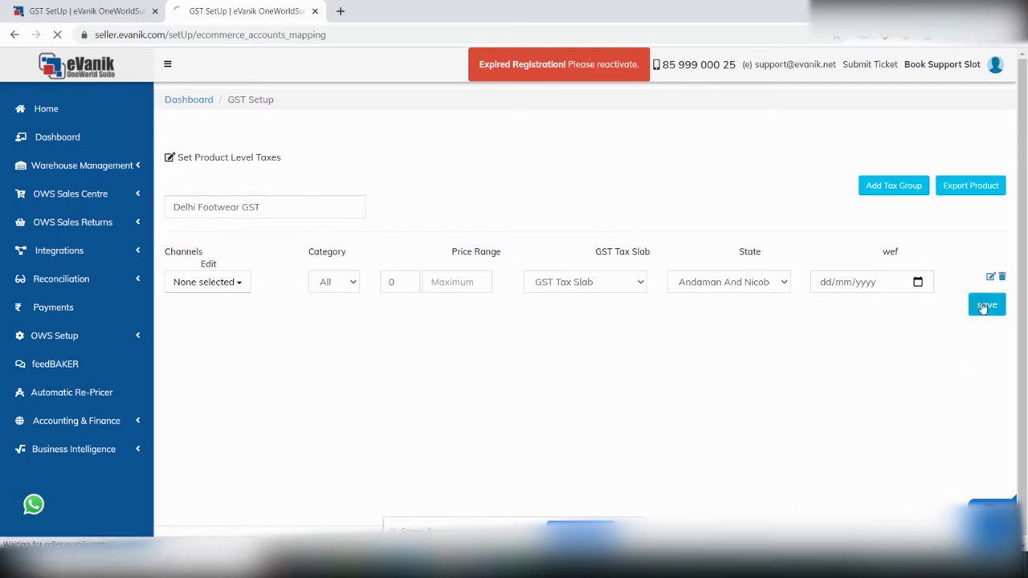
- In the Delhi Footwear GST group, select the channels AZ DVN Mart(SDEE), AZ DVN Mart(MFN) and FK (NonFa) for the first rule
click(218, 185)
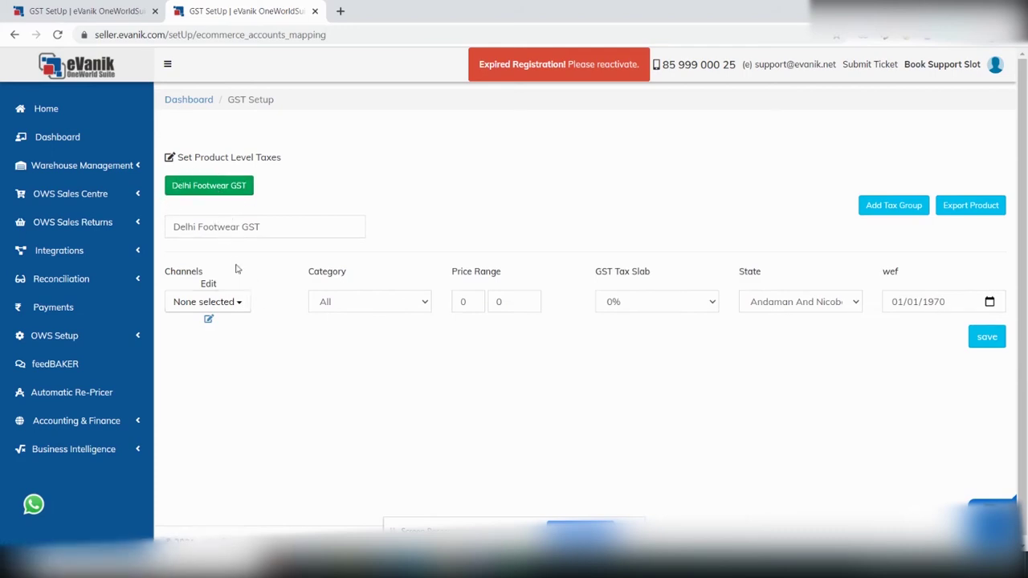
click(239, 301)
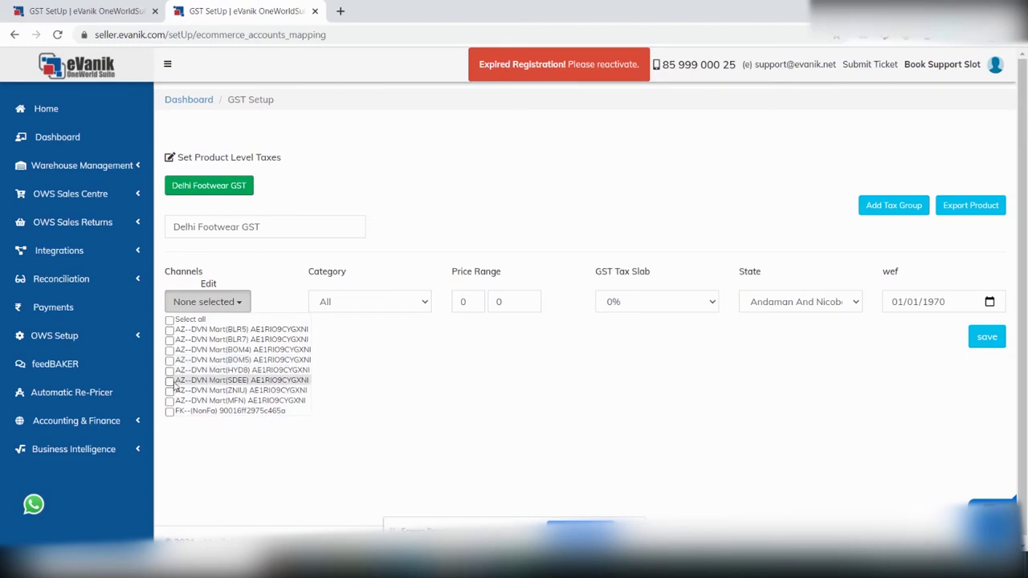
click(169, 381)
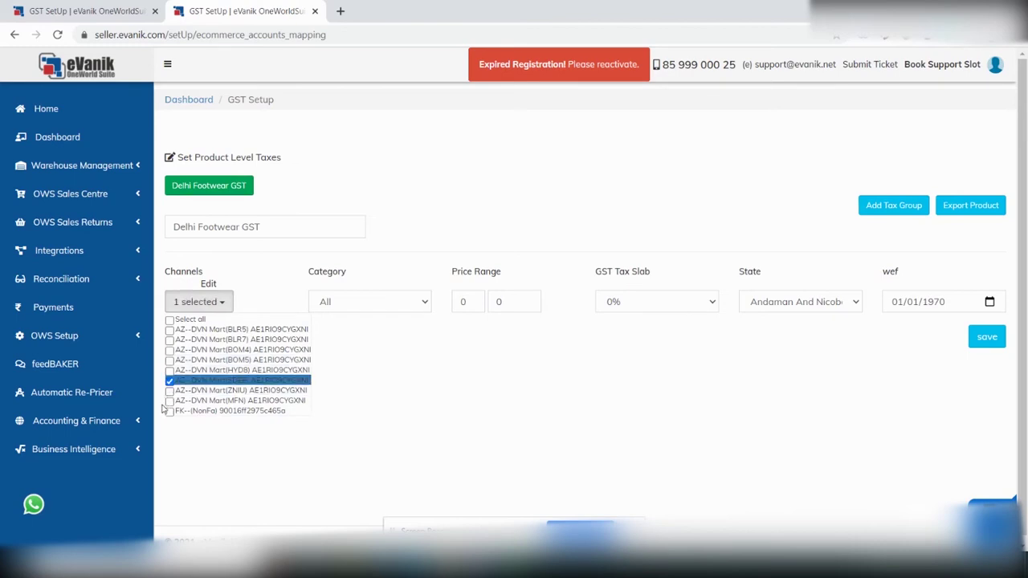
click(169, 401)
click(169, 412)
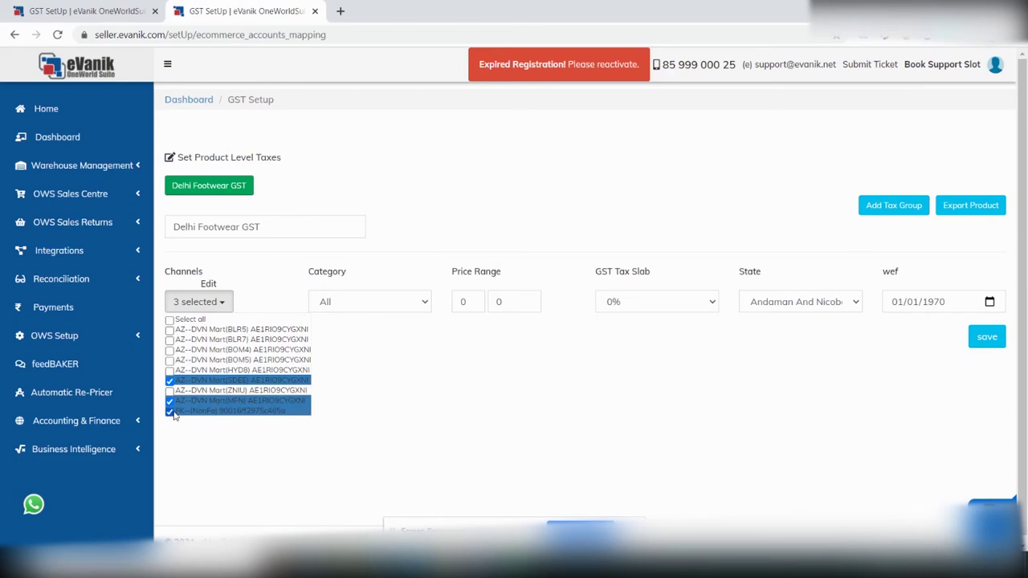
click(403, 405)
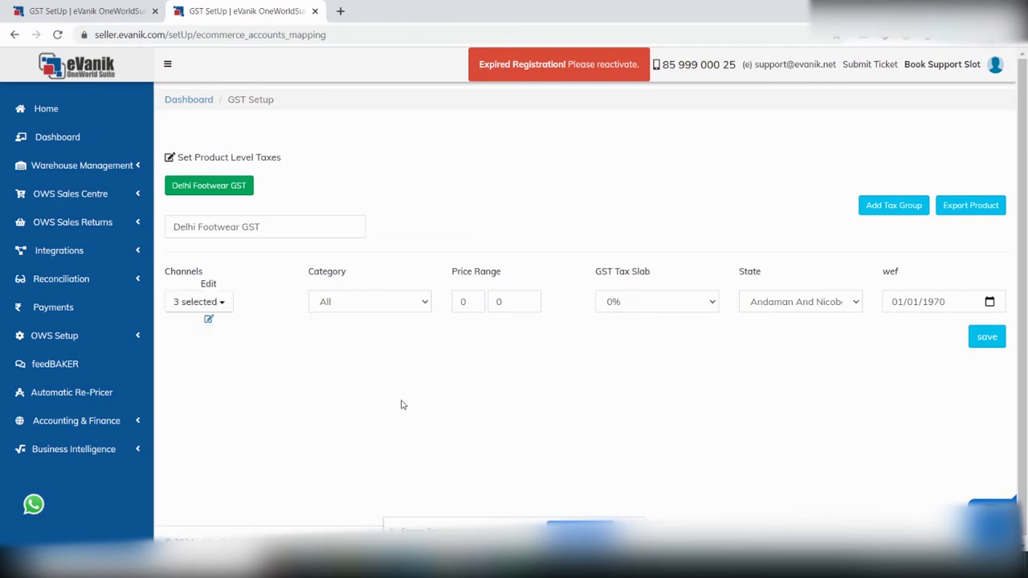
- Set the first tax rule's category to Footwear and its maximum price to 1000000
click(392, 302)
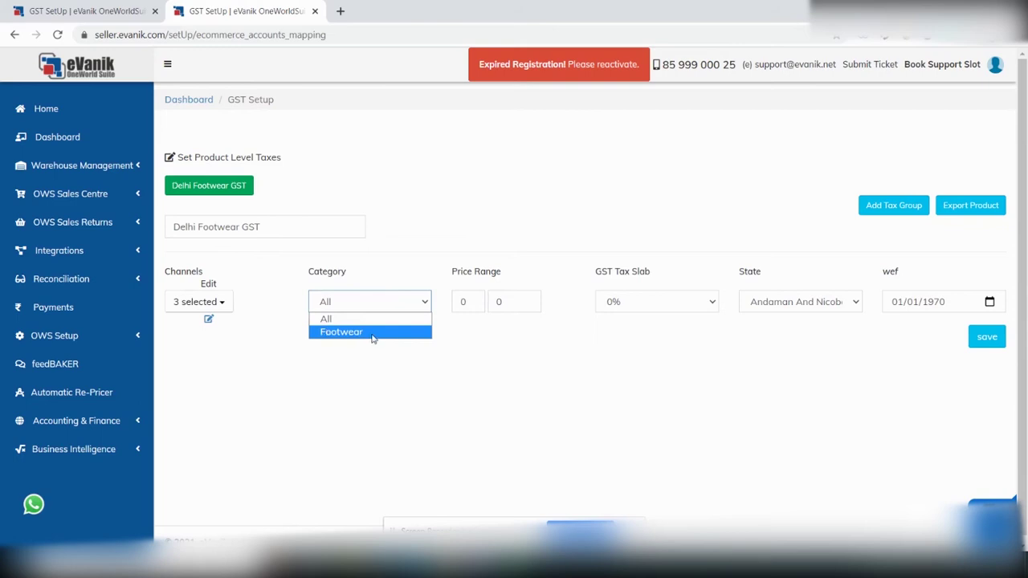
click(372, 332)
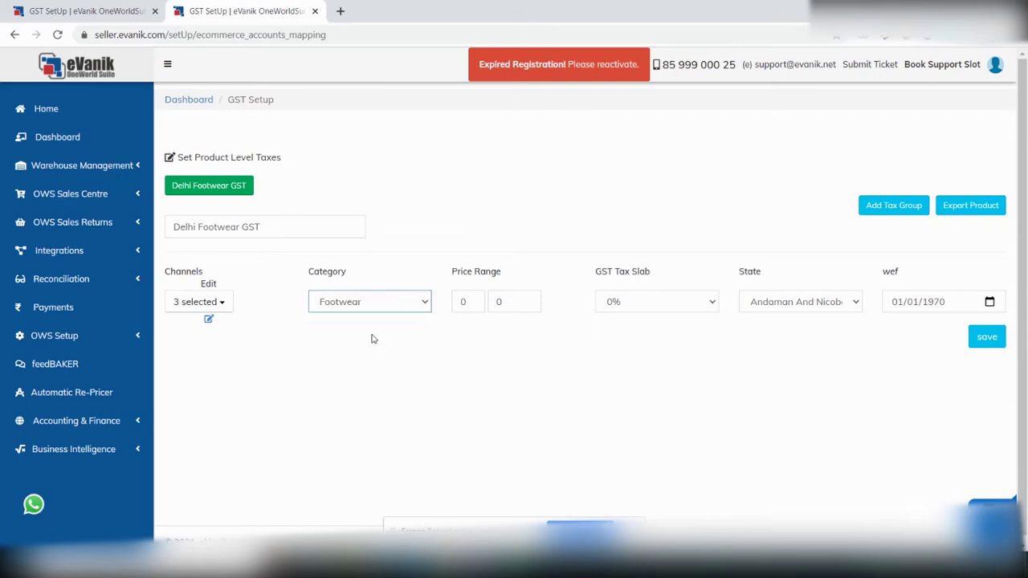
click(518, 301)
key(BackSpace)
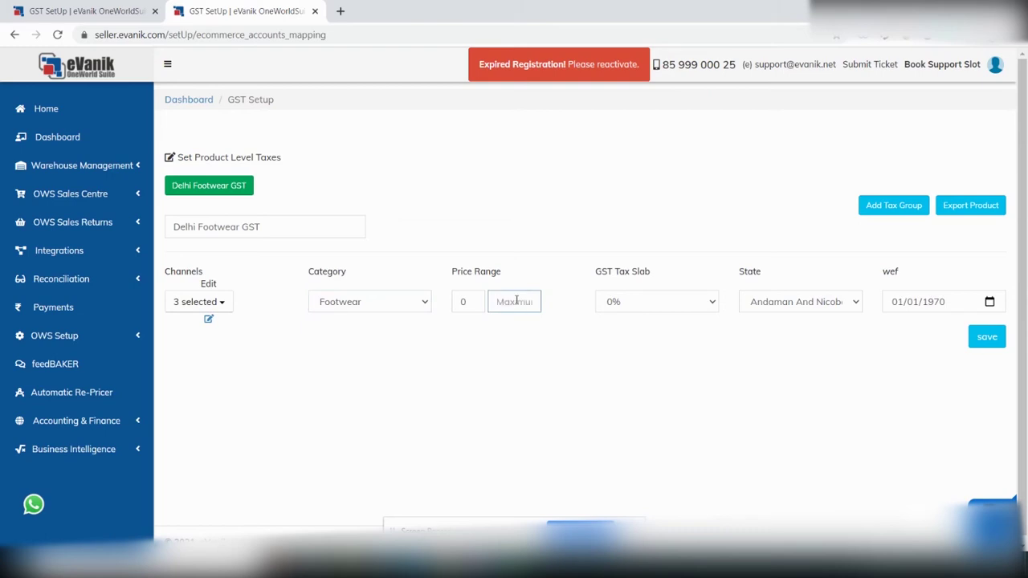
text(1000000)
click(504, 353)
- Set the first rule's GST tax slab to 12% and state to Delhi, and review its selected channels
click(664, 308)
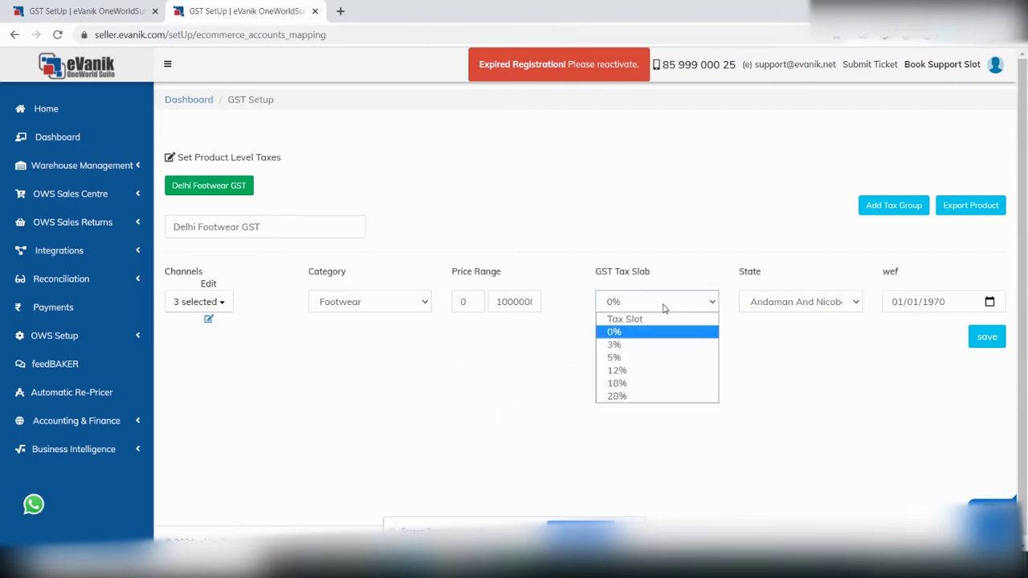
click(648, 374)
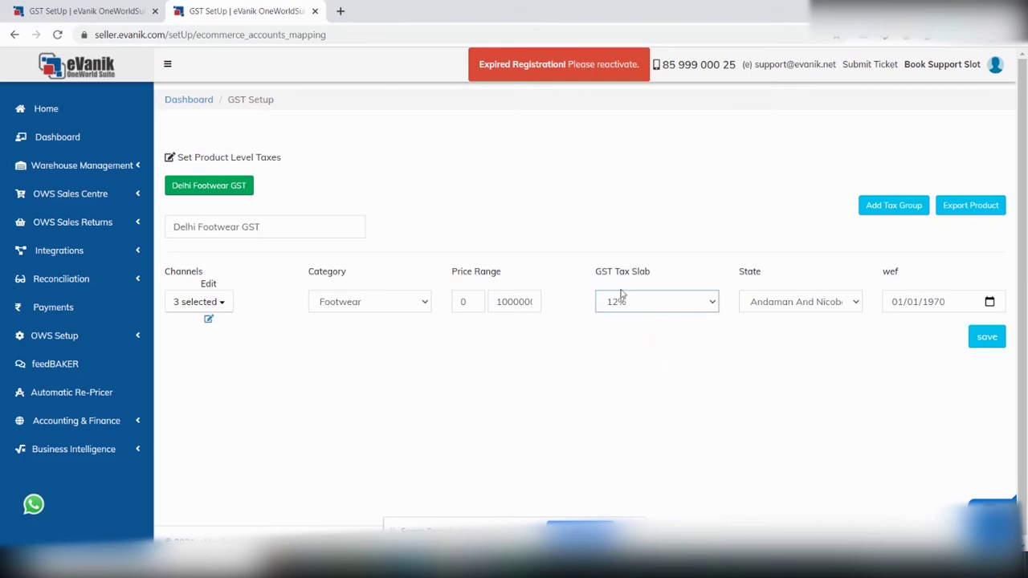
click(787, 304)
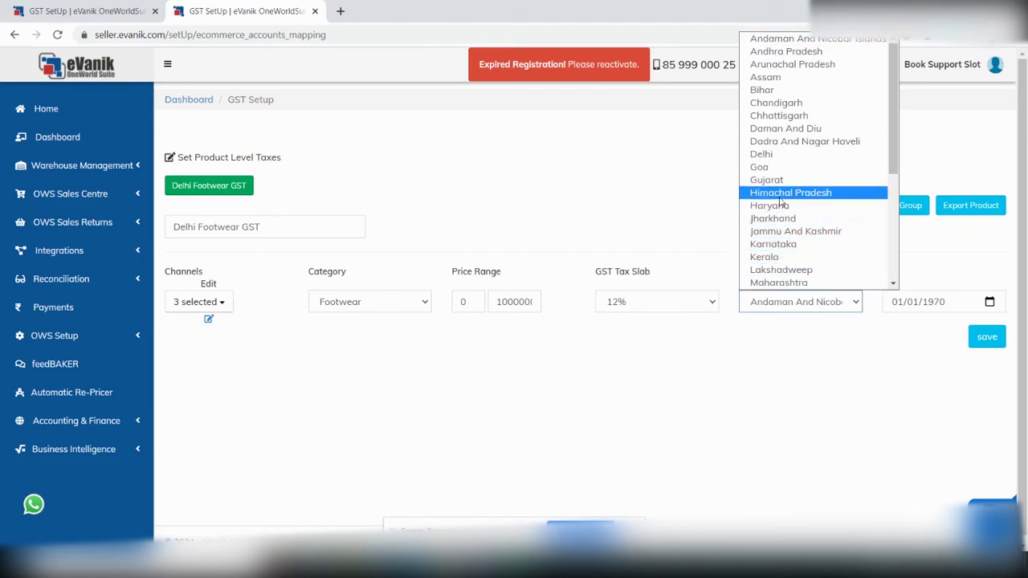
click(776, 155)
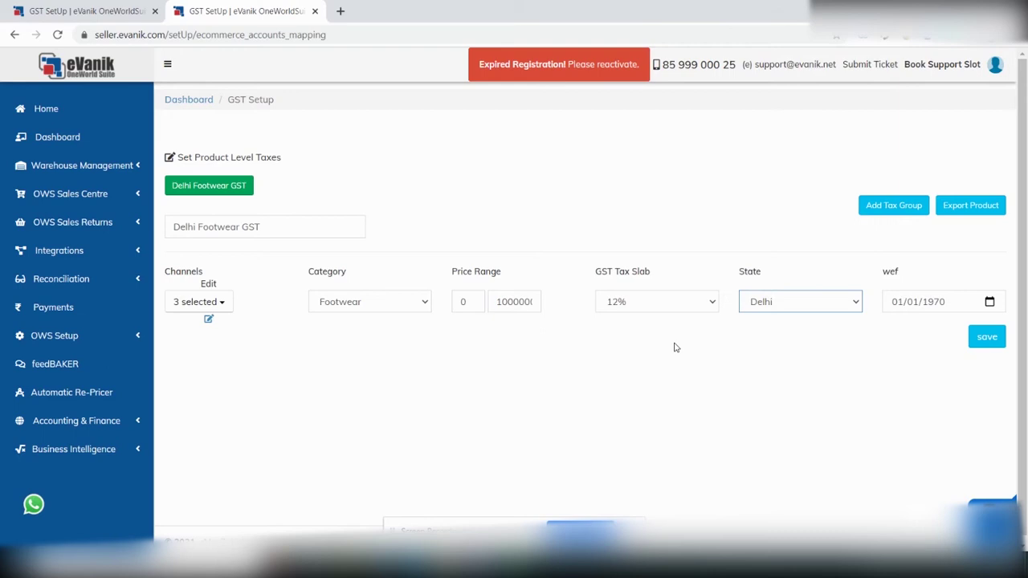
click(209, 313)
click(547, 398)
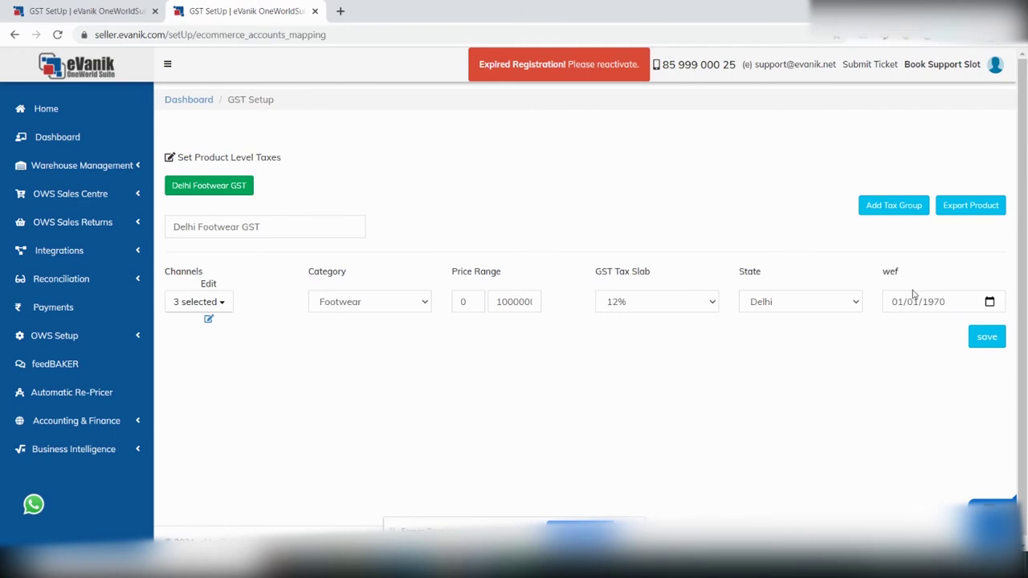
- Set the first rule's effective date to 01/07/2017 and save the tax group
click(975, 307)
text(01/07/2017)
click(894, 347)
click(988, 338)
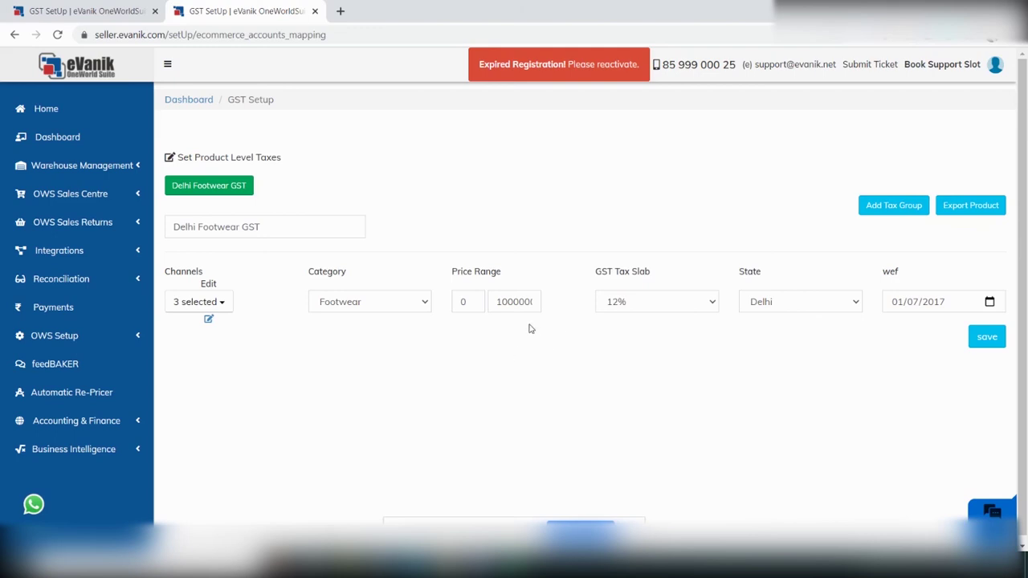
- Change the first rule's maximum price to 1000 and its GST tax slab to 5%
click(521, 298)
key(ctrl+a)
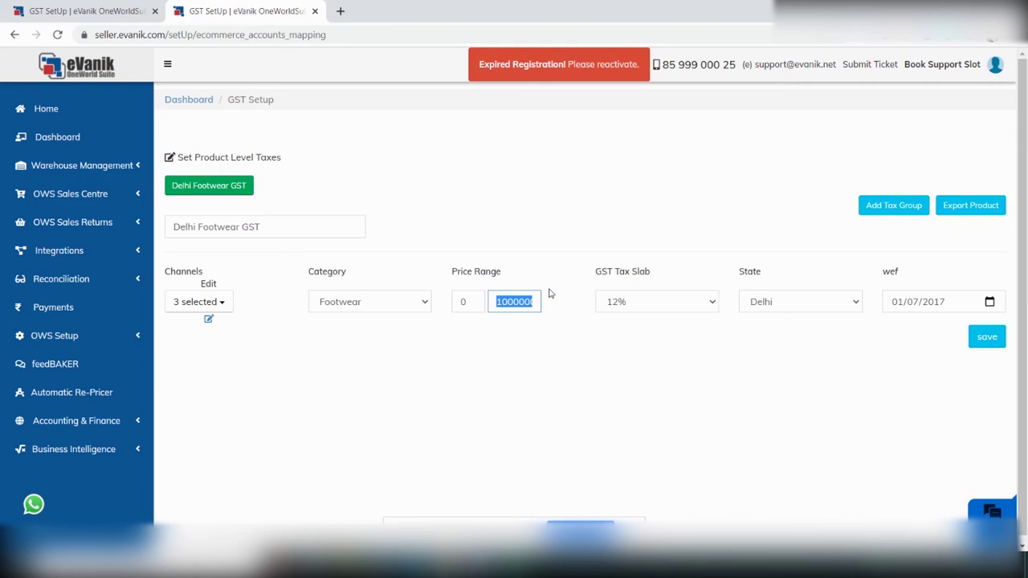
text(1)
click(641, 306)
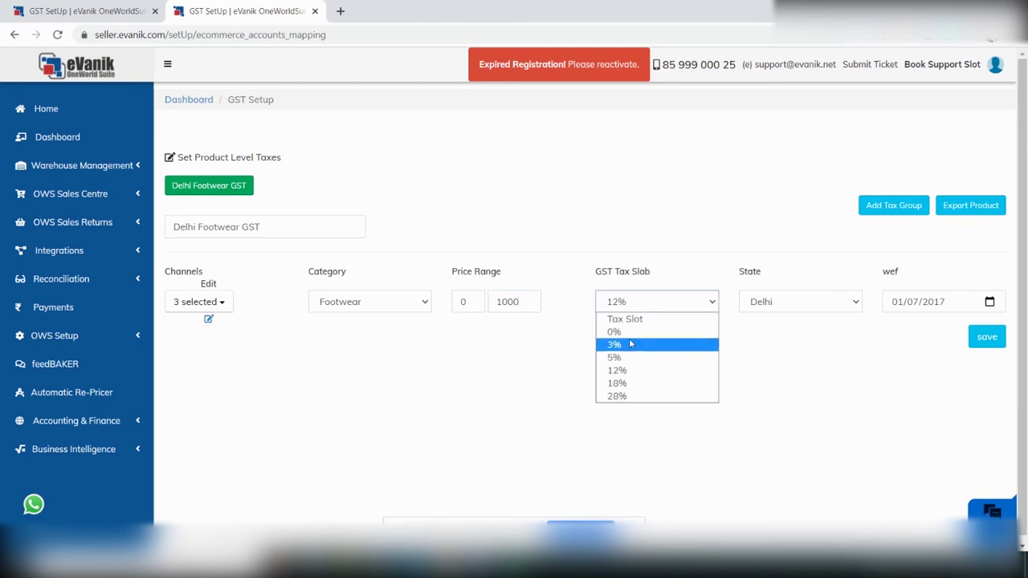
click(631, 357)
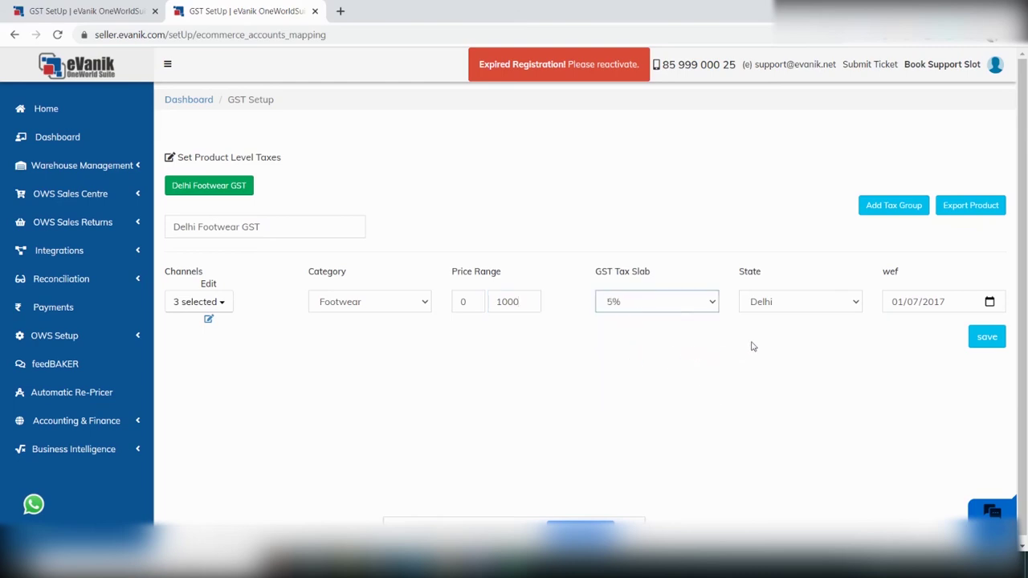
- Add a second tax rule and select the channels FK (NonFa), AZ DVN Mart(MFN) and AZ DVN Mart(SDEE) for it
click(209, 321)
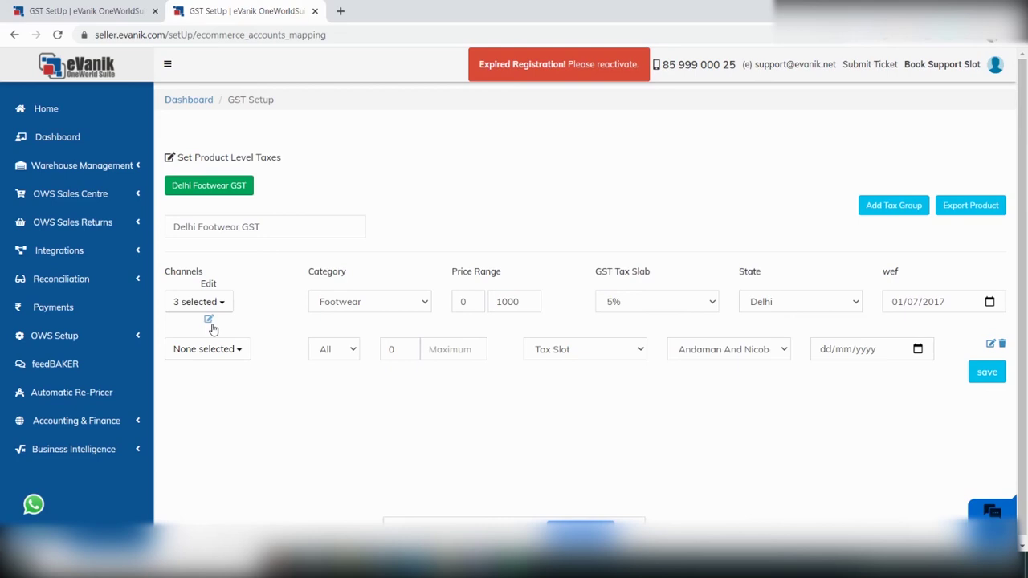
click(216, 351)
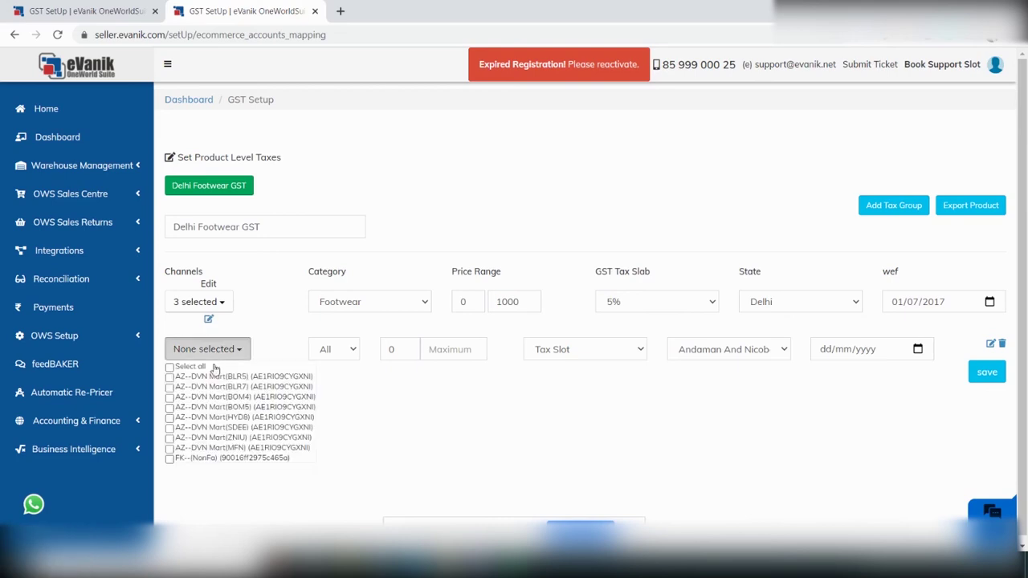
click(193, 461)
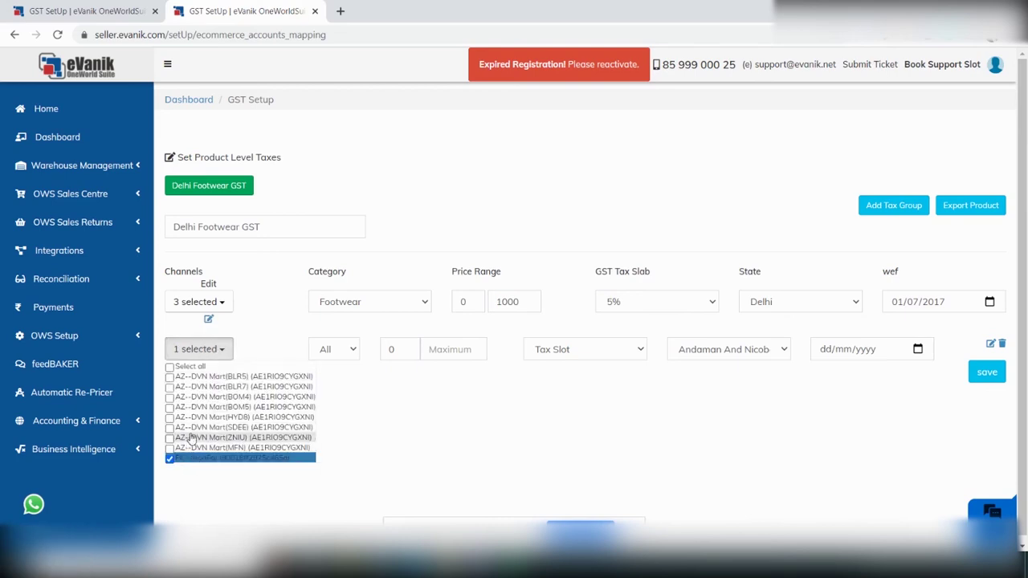
click(192, 450)
click(197, 429)
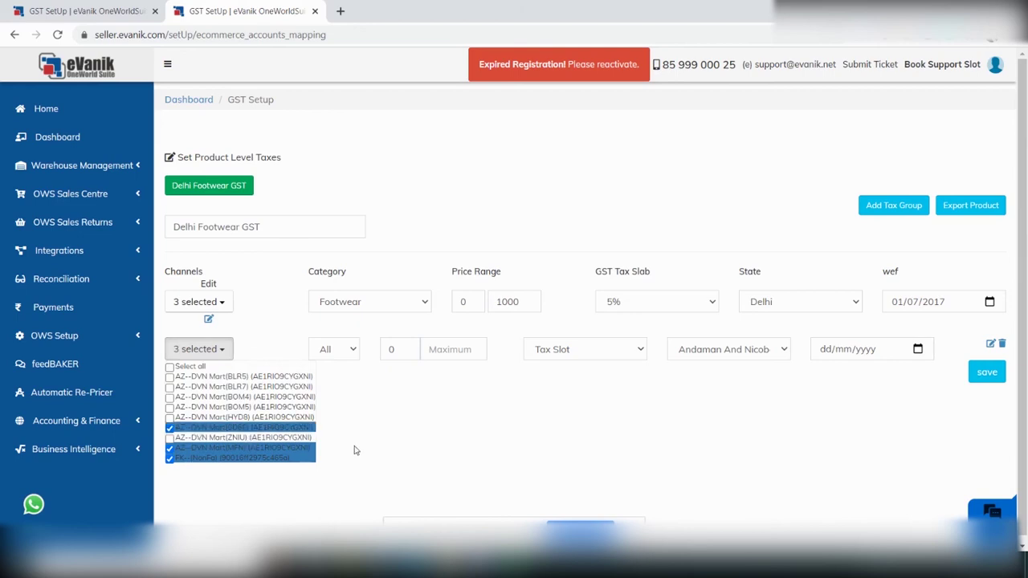
click(357, 449)
- Set the second rule's category to Footwear and its price range to 1001–1000000
click(356, 358)
click(351, 381)
click(413, 344)
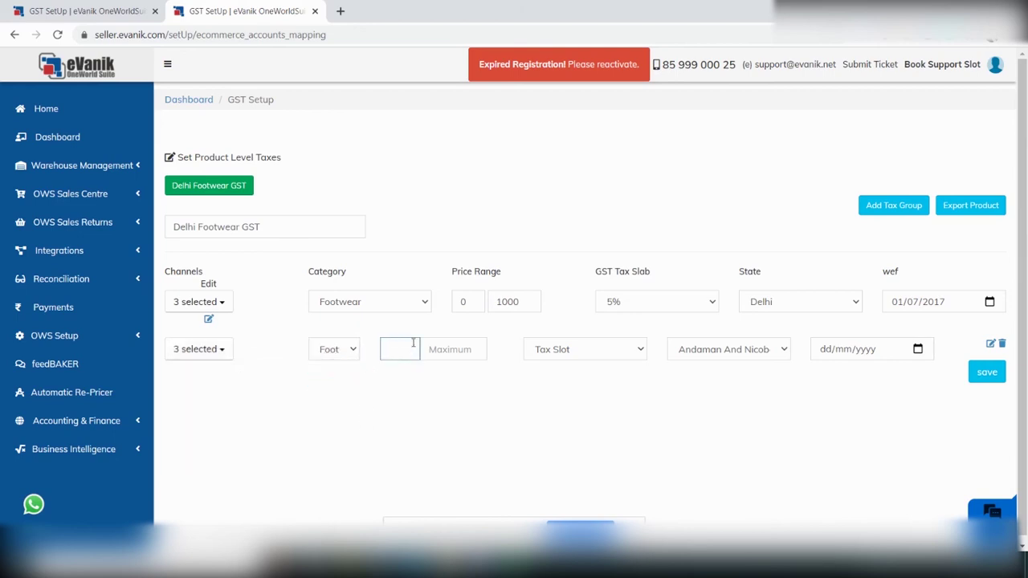
key(Tab)
text(10)
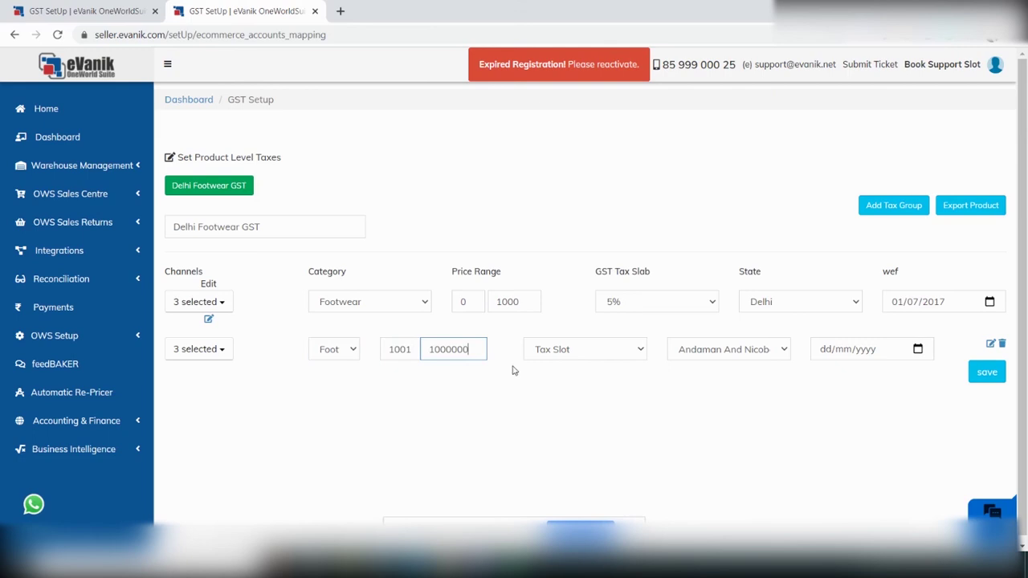
- Give the second rule a 12% GST slab, state Delhi and effective date 01/07/2017, and save the tax group
click(594, 354)
click(578, 420)
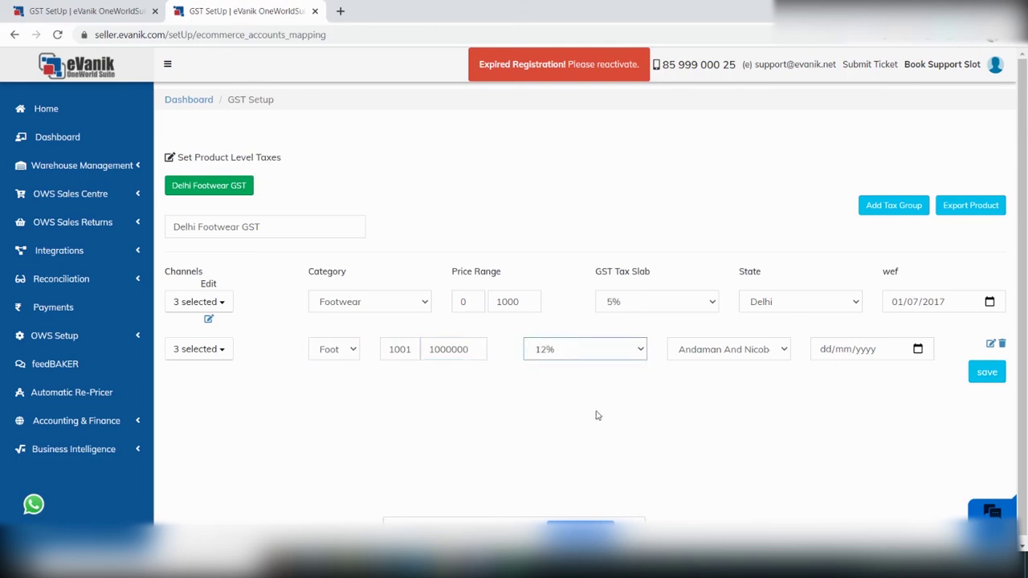
click(739, 351)
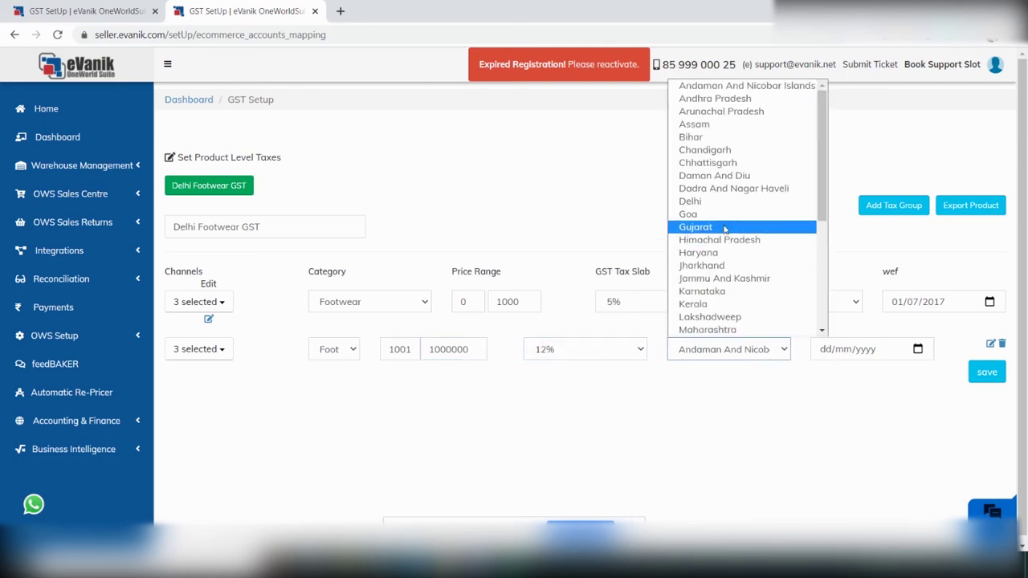
click(723, 201)
click(838, 352)
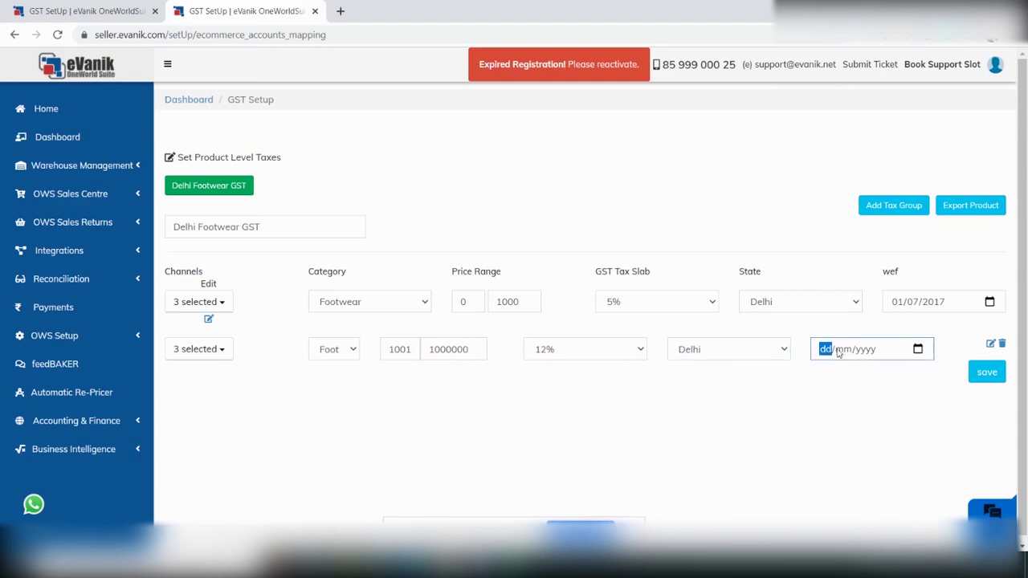
text(01/07/2017)
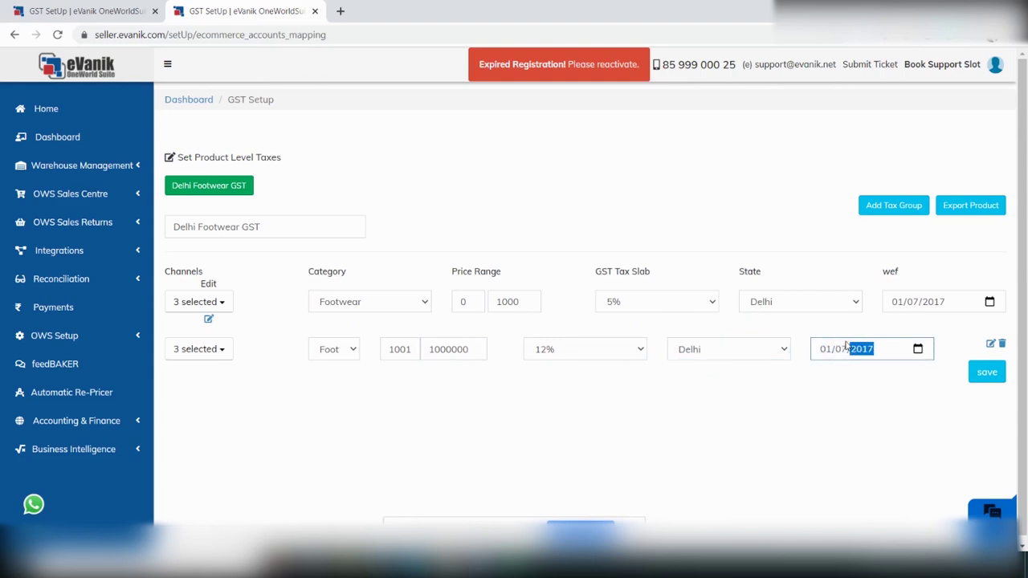
click(987, 372)
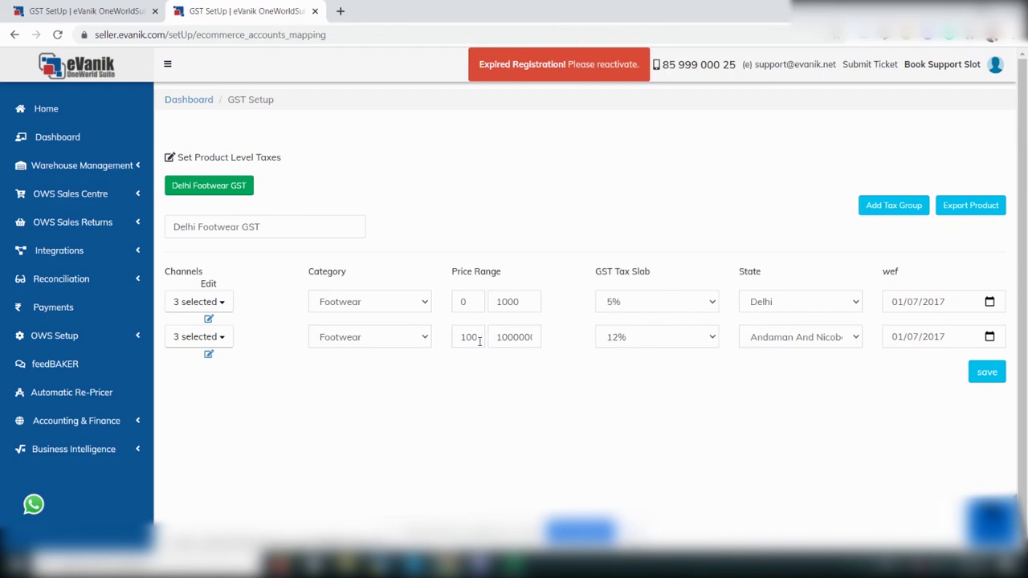
- Set the saved second rule's state to Delhi again
click(794, 341)
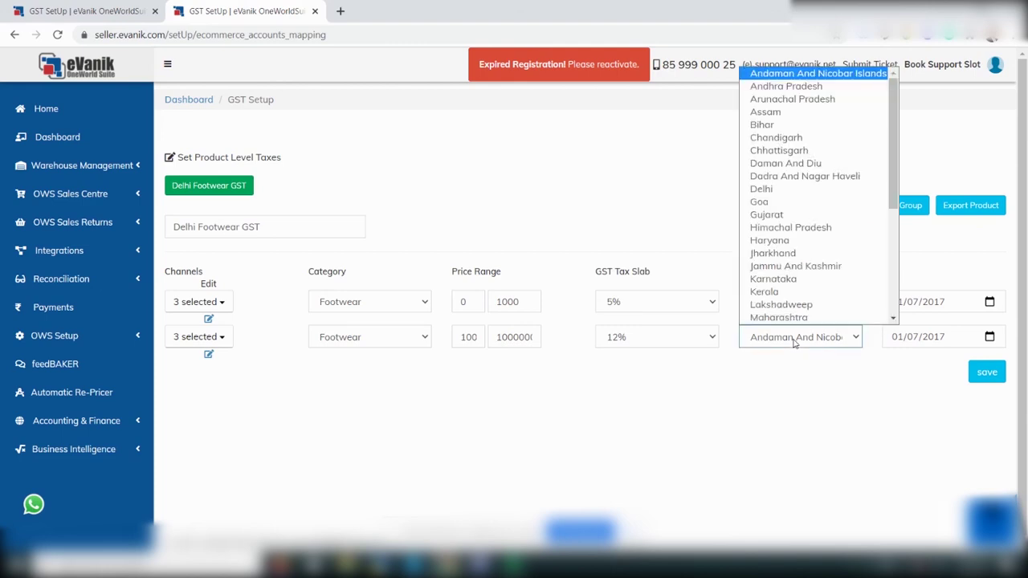
click(781, 197)
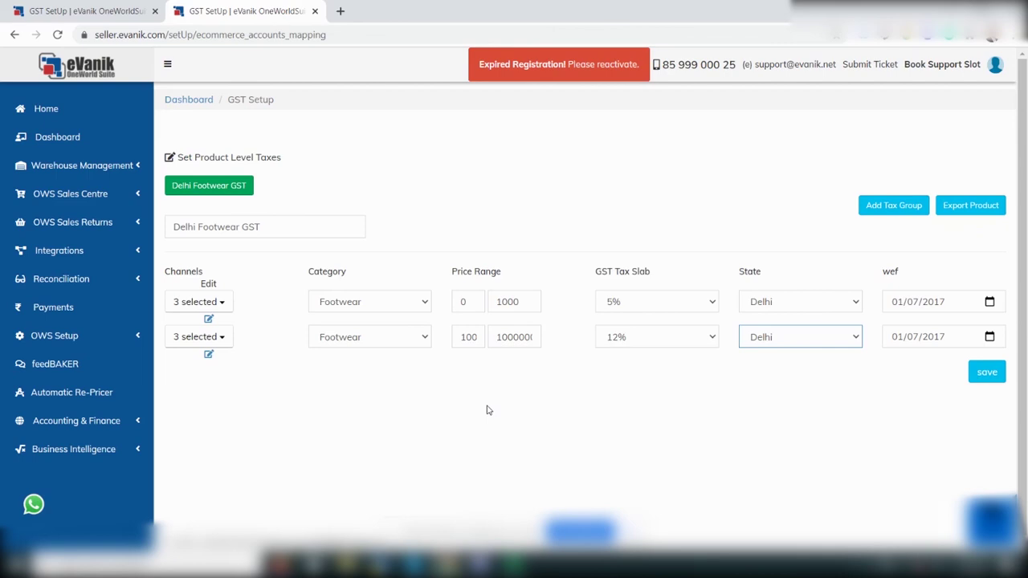
scroll(492, 396, down, 1)
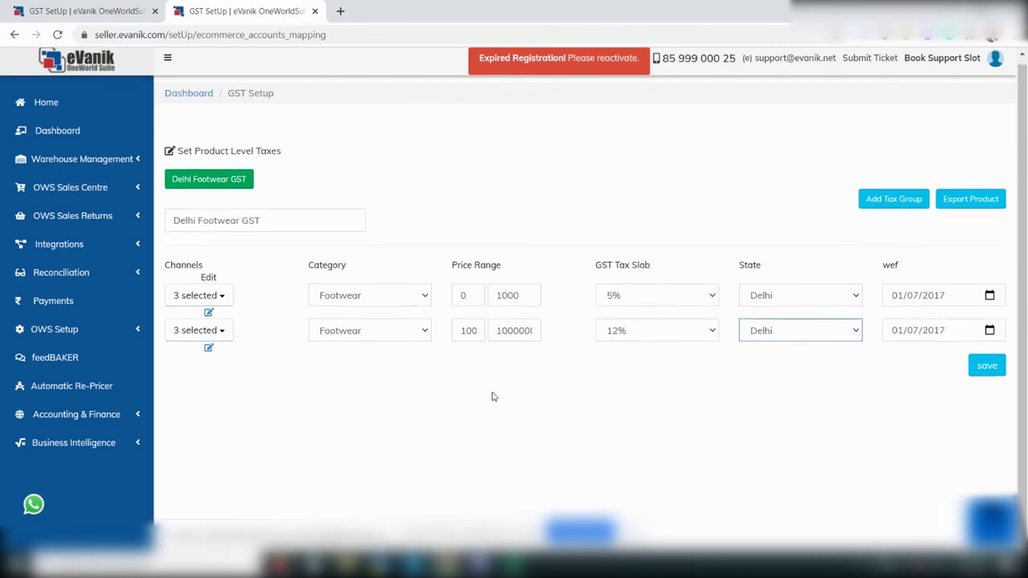